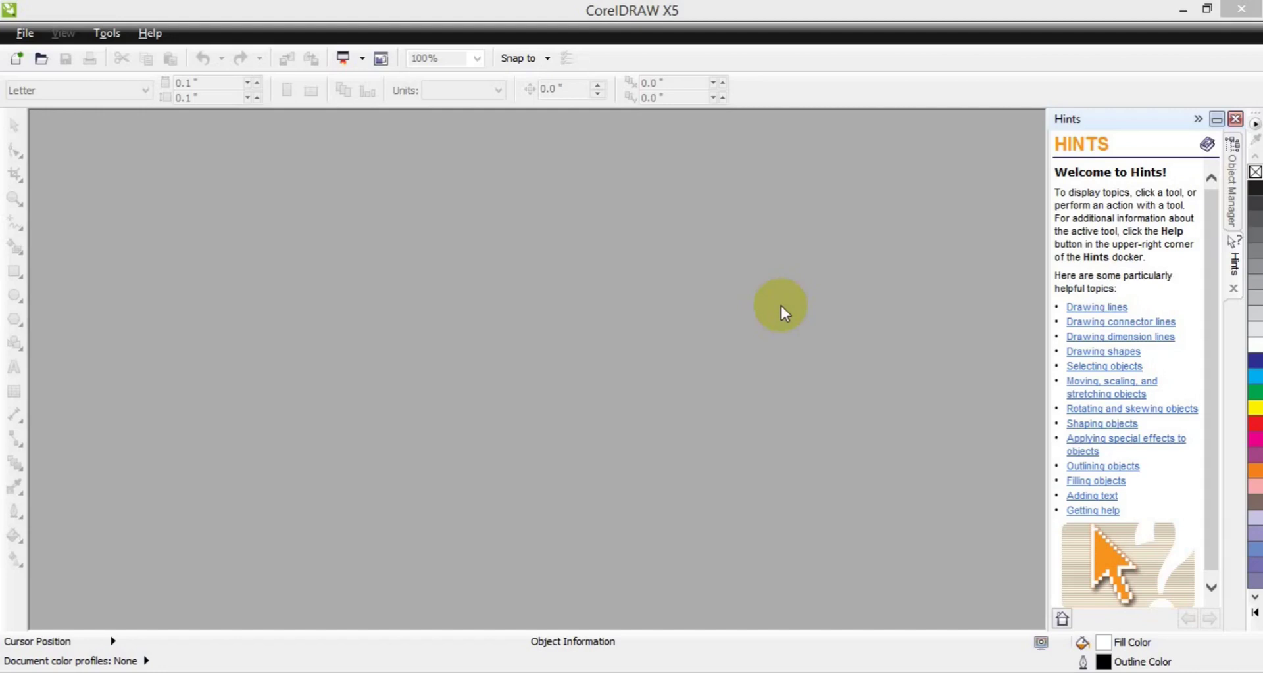
Step: Bring the Firefox YouTube video page to the front from the taskbar
left_click(401, 665)
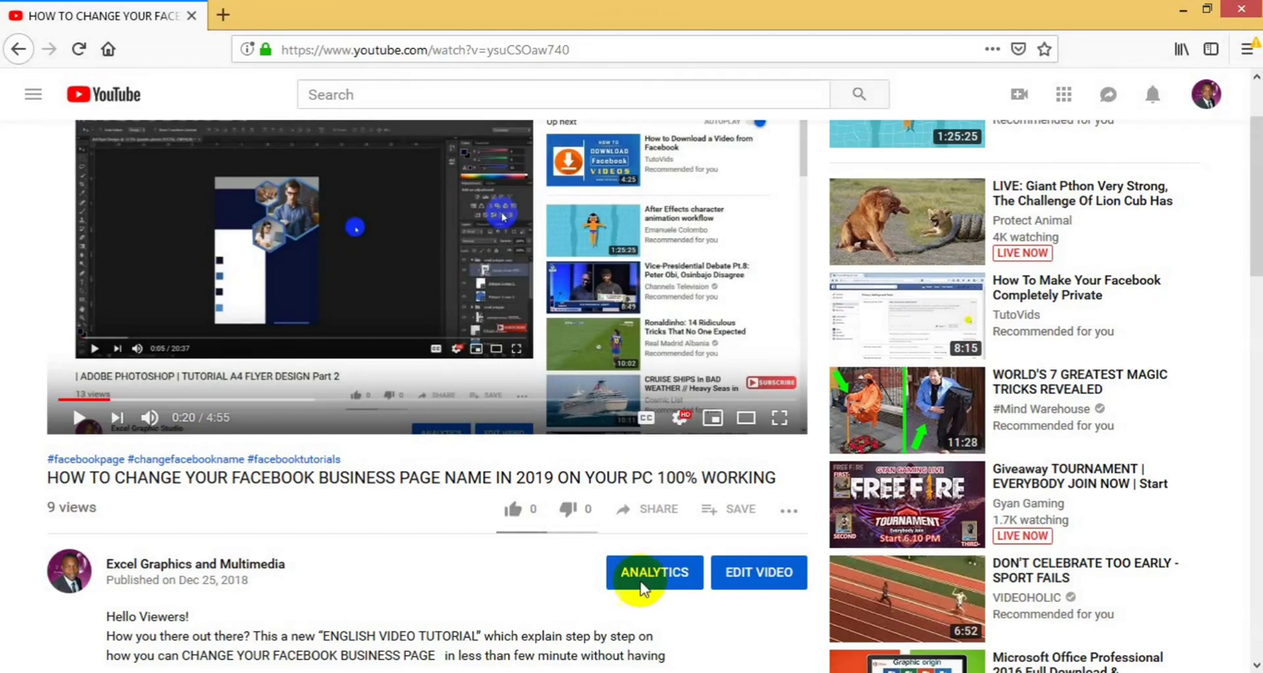
Step: Scroll down to the video's comments and click into the public comment box
mouse_move(776, 393)
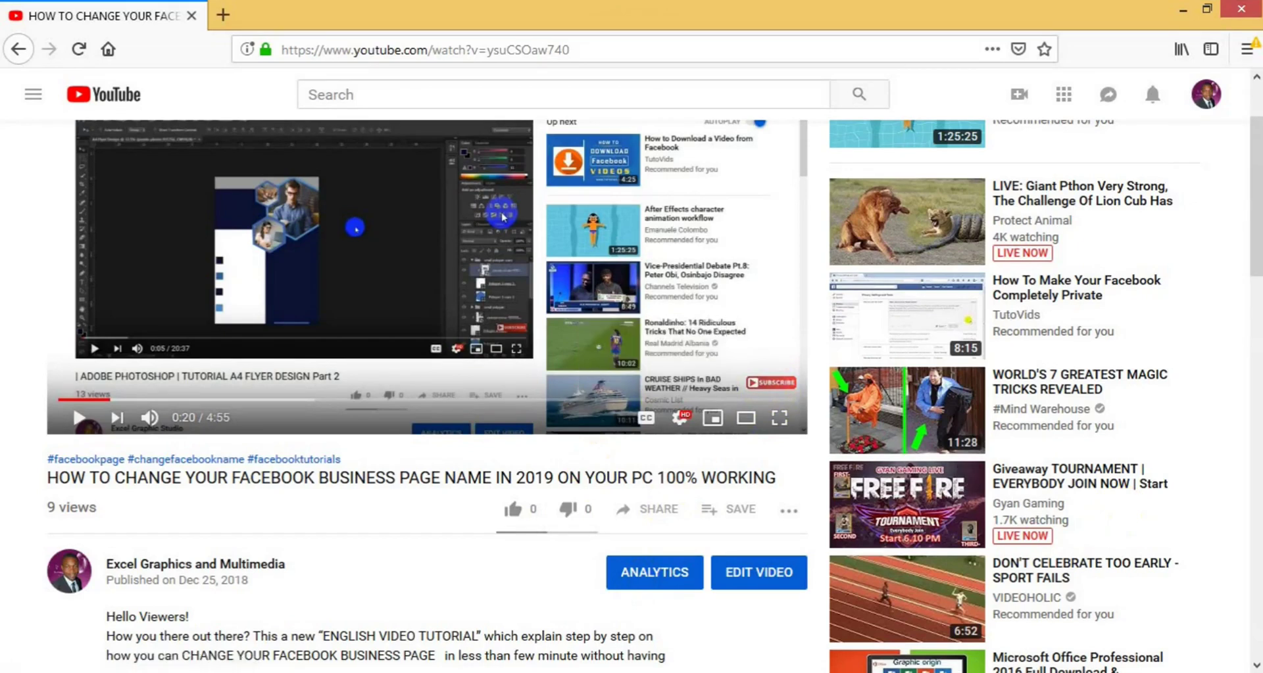
scroll(1257, 247, "down", 1)
left_click_drag(1256, 248, 1253, 355)
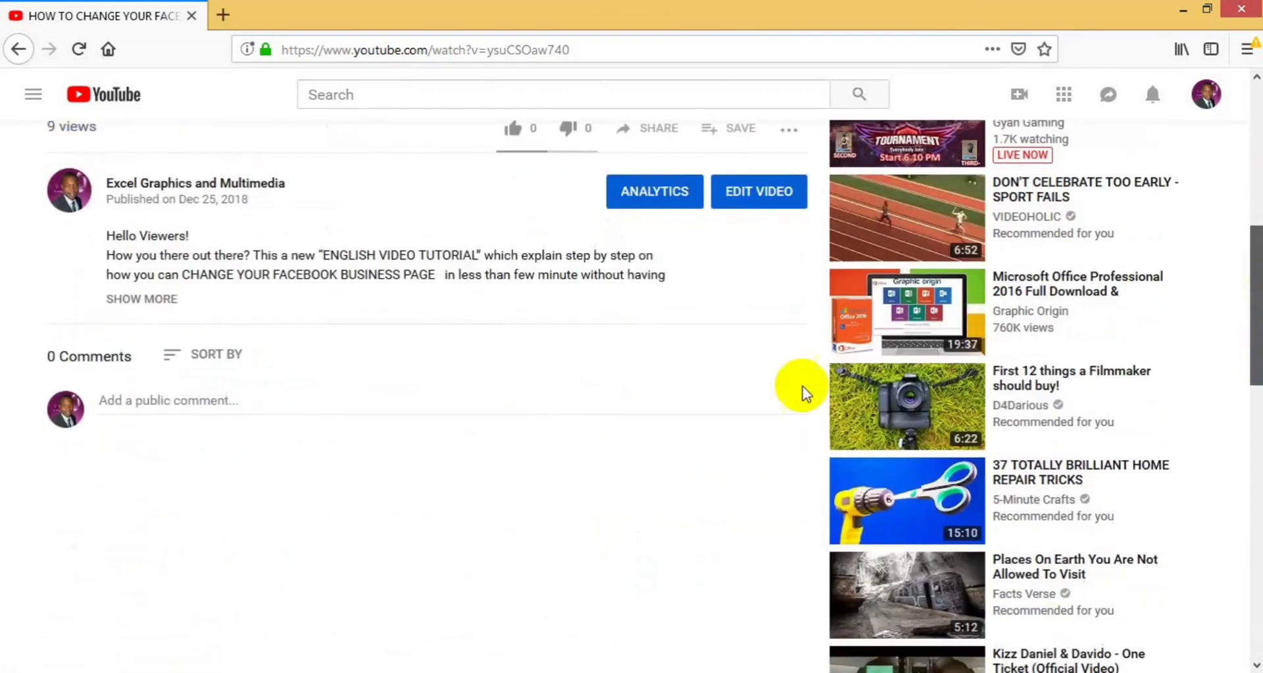
left_click(545, 404)
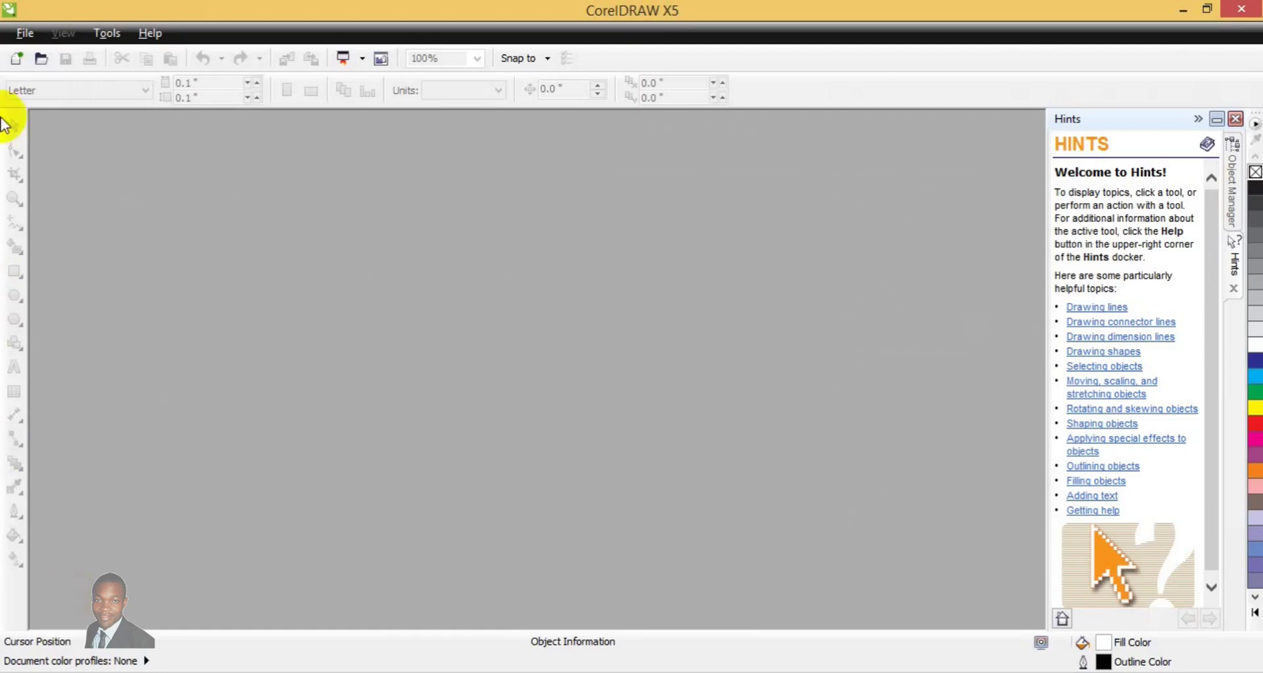
Step: Start a new document named 'Realistic in corel'
left_click(27, 37)
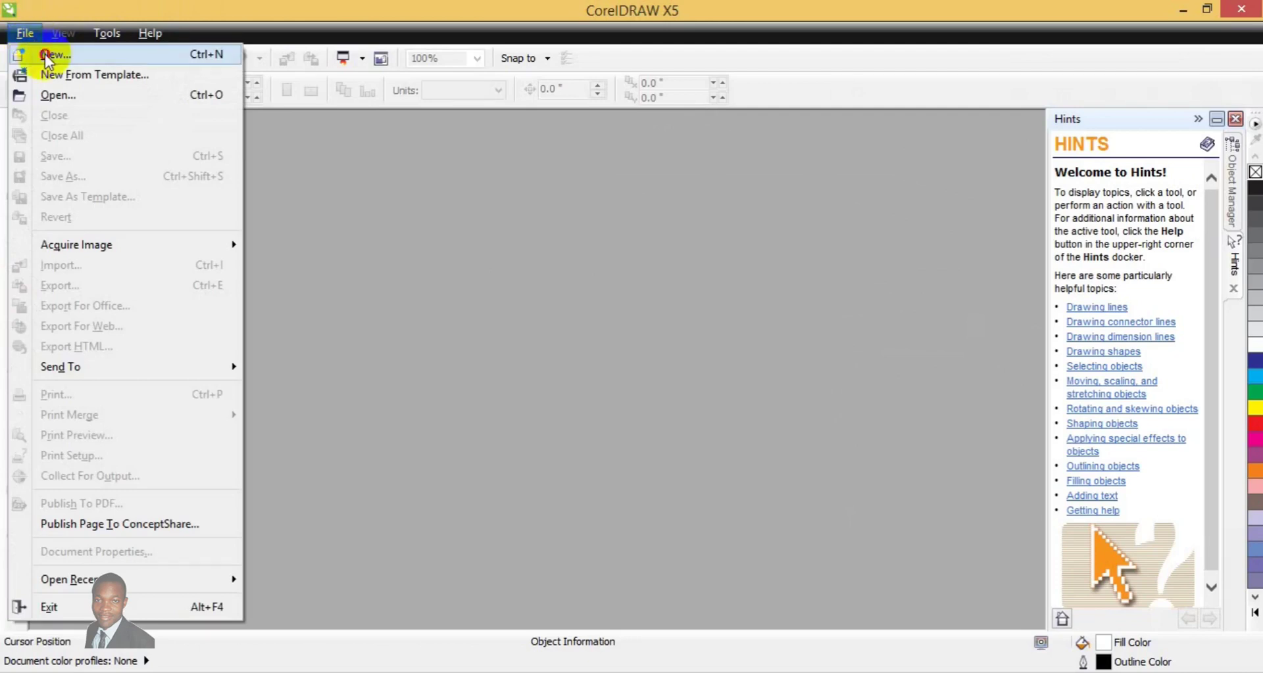
left_click(44, 54)
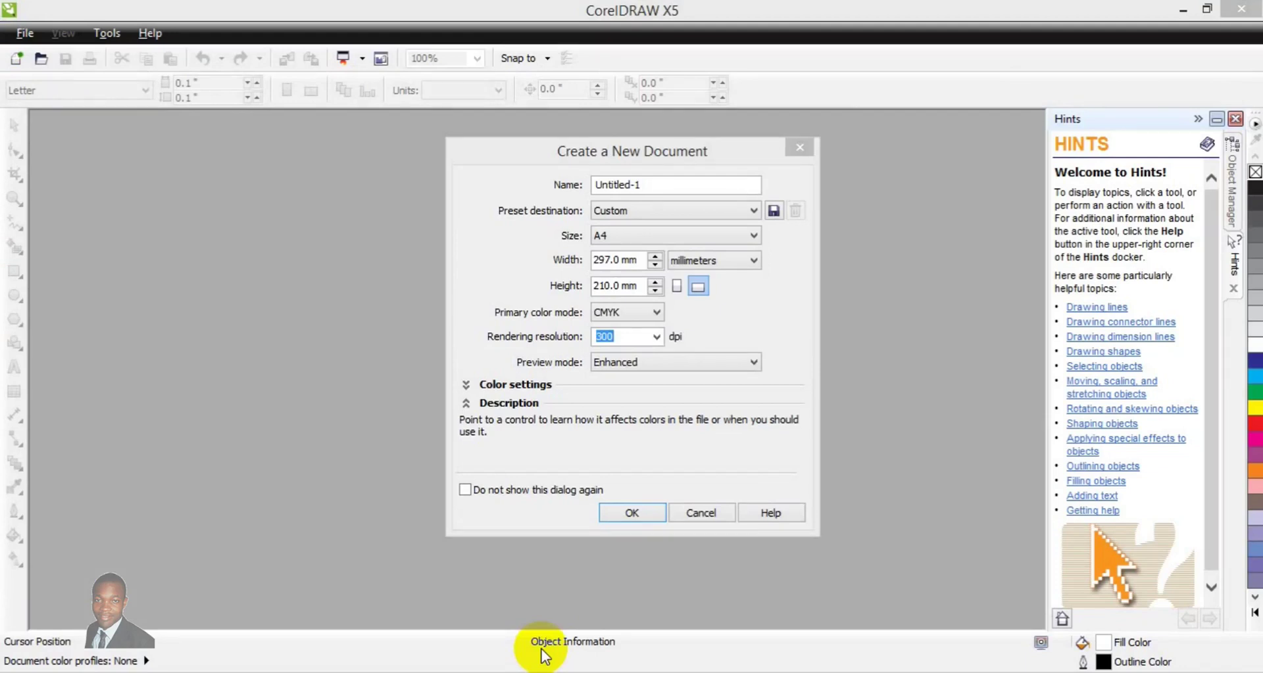
left_click(702, 182)
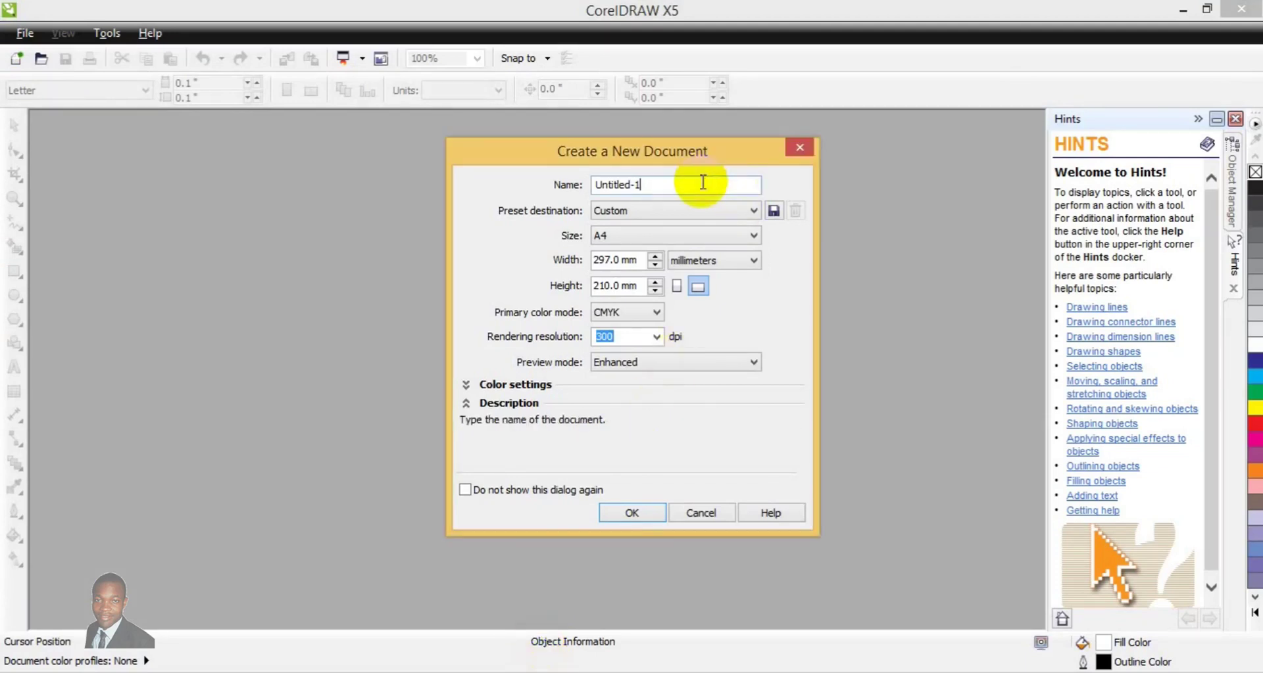
key("BackSpace")
key("BackSpace")
key("BackSpace")
key("BackSpace")
key("BackSpace")
key("BackSpace")
key("BackSpace")
key("BackSpace")
key("BackSpace")
key("BackSpace")
type("Realistic in corel")
Step: Set units to pixels, width 1280 and height 720, portrait, and create the document
left_click(736, 260)
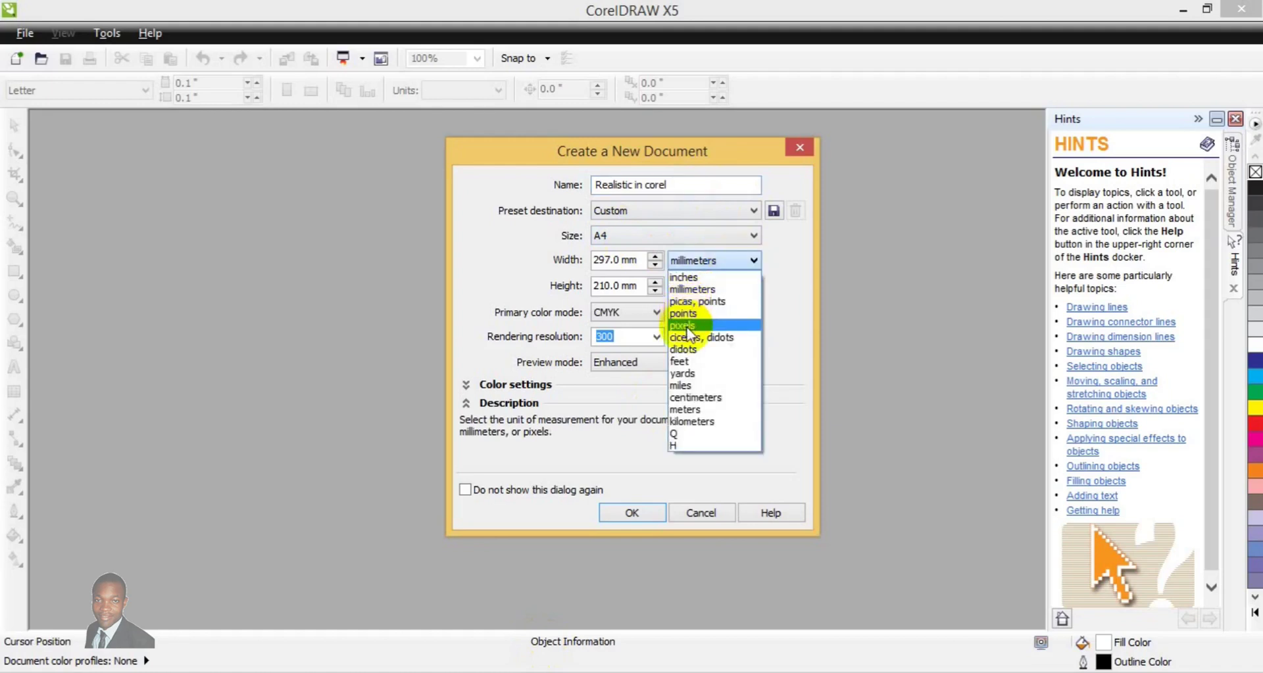
left_click(683, 326)
left_click(621, 263)
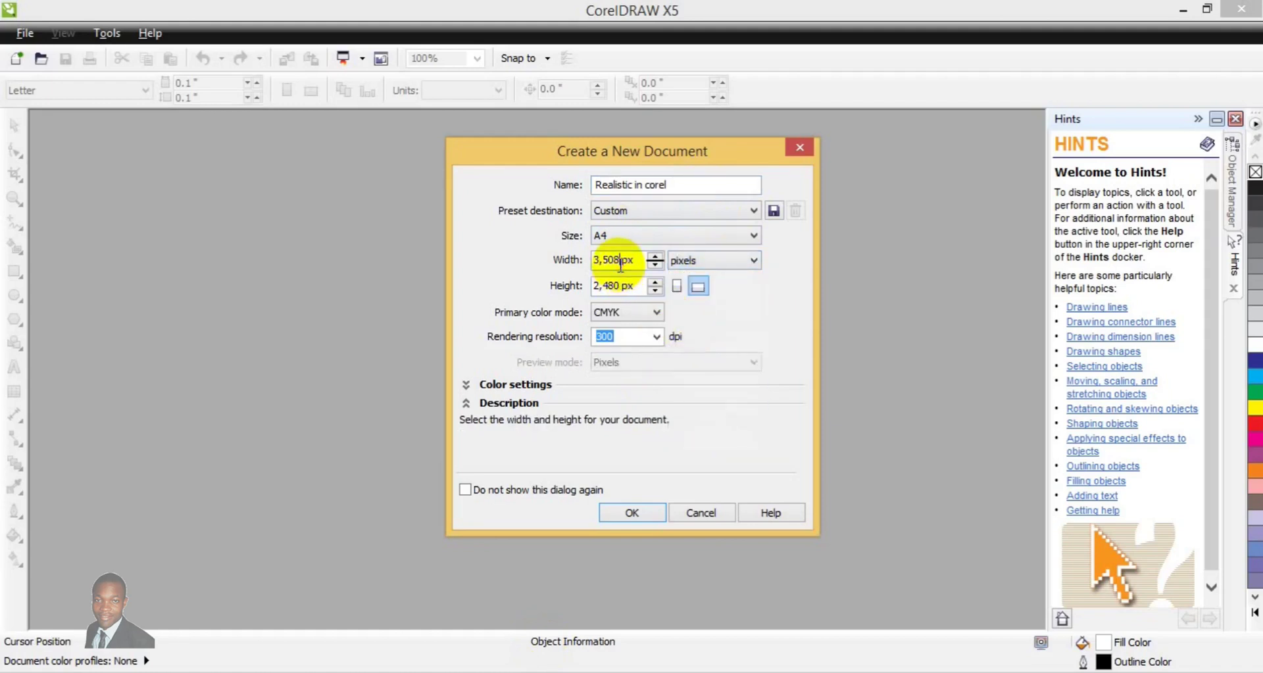
key("BackSpace")
key("BackSpace")
key("BackSpace")
key("BackSpace")
key("BackSpace")
type("1280")
left_click(621, 286)
key("BackSpace")
key("BackSpace")
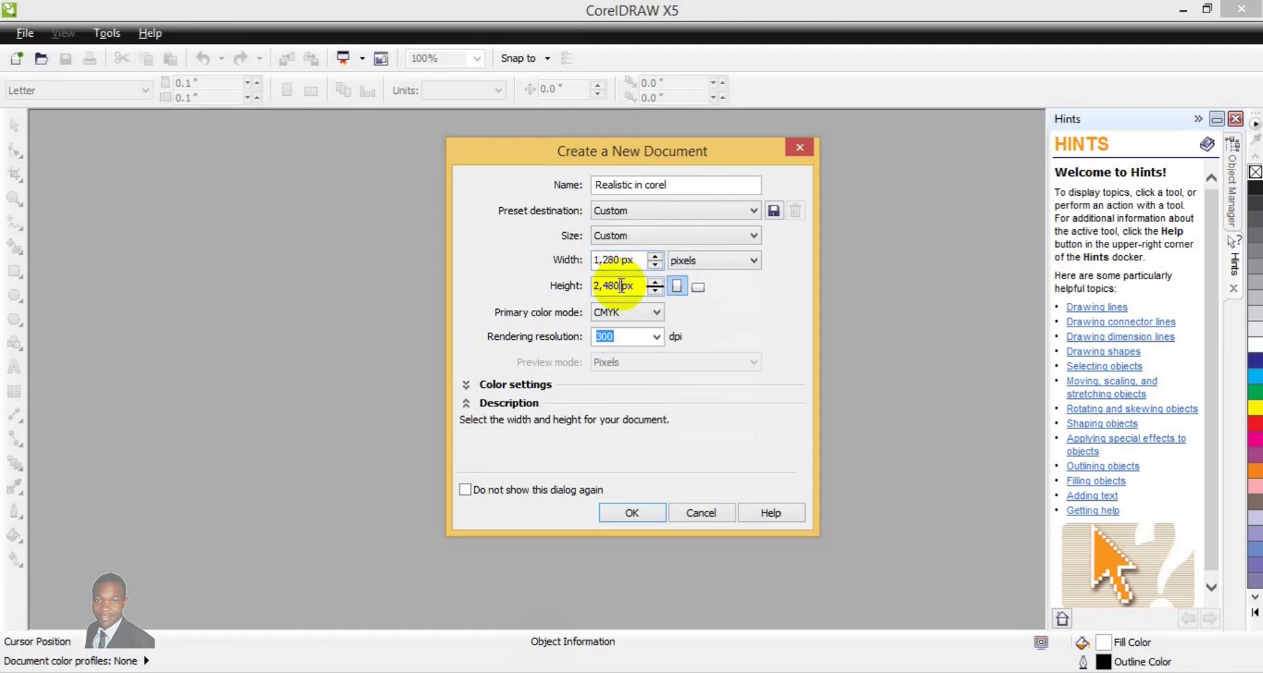
key("BackSpace")
key("BackSpace")
key("BackSpace")
type("720")
left_click(693, 294)
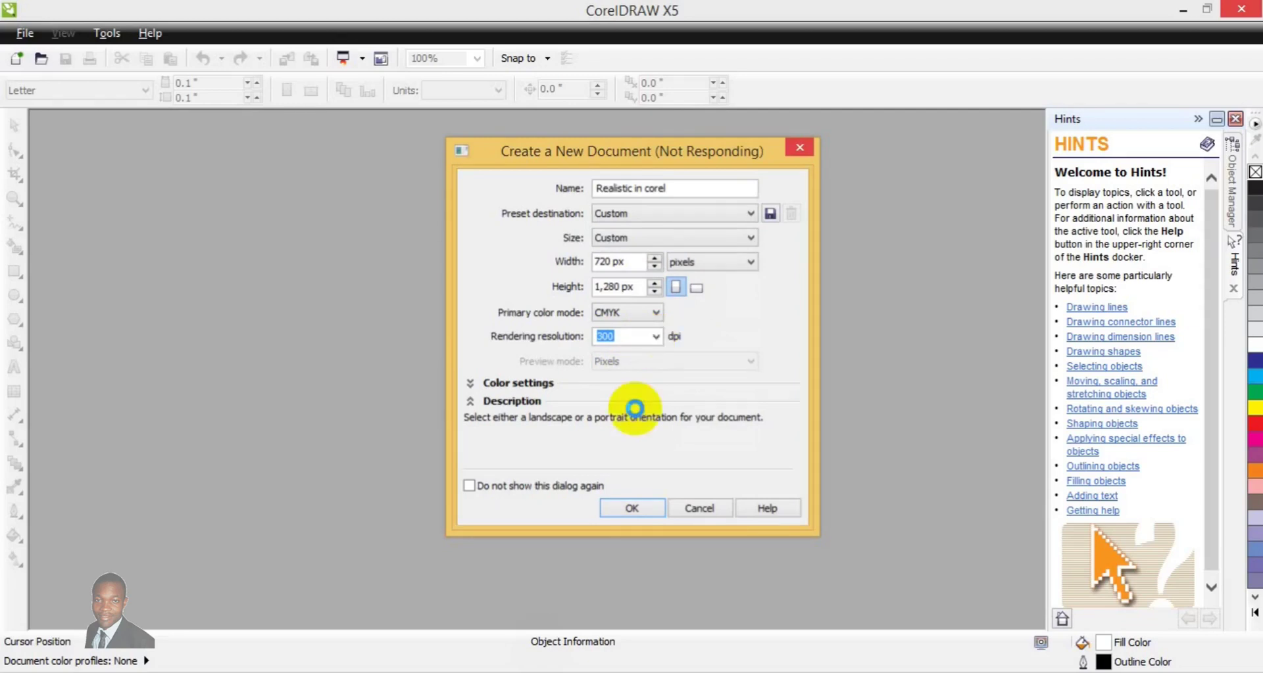
left_click(630, 515)
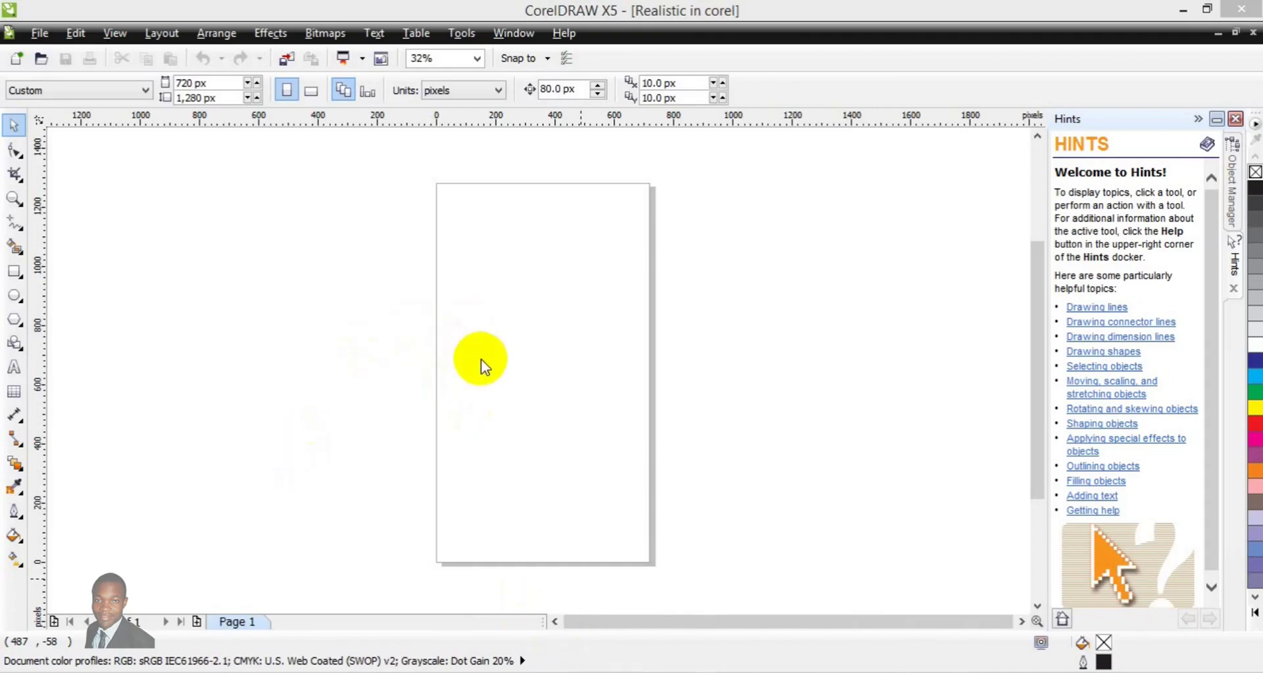
Step: Make the page landscape, cover it with a black rectangle, and place a text cursor on it
left_click(314, 89)
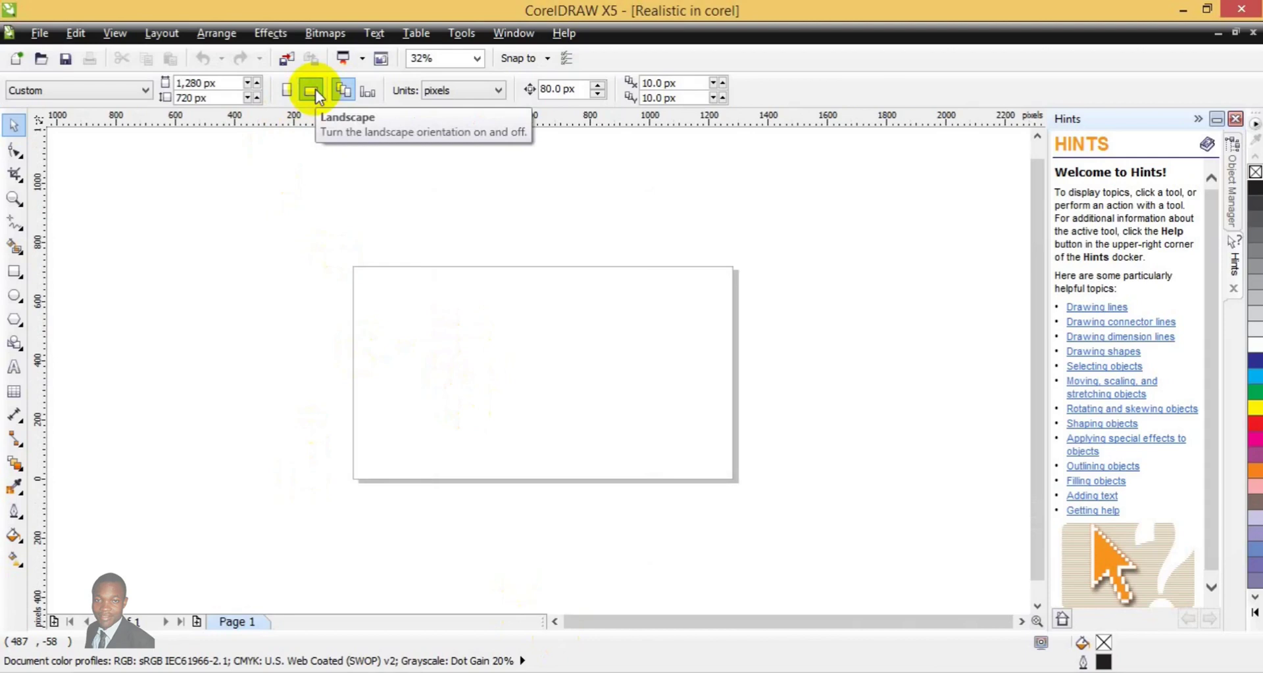
double_click(14, 271)
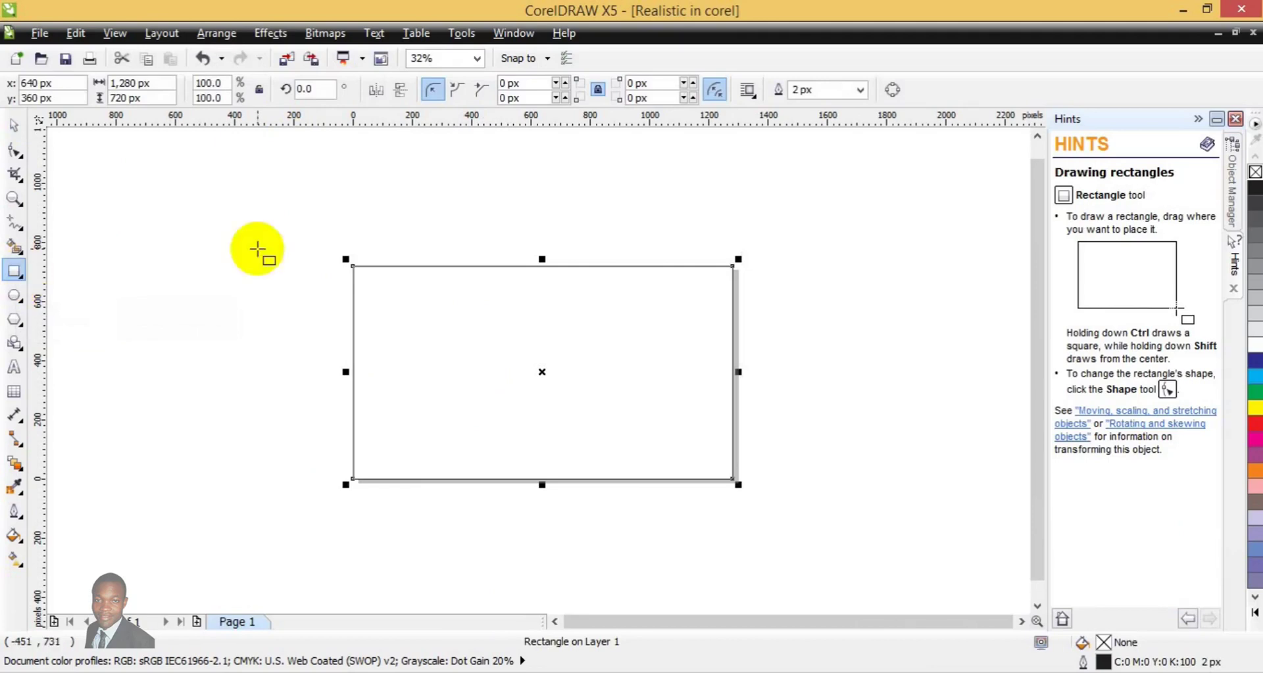
left_click(1252, 192)
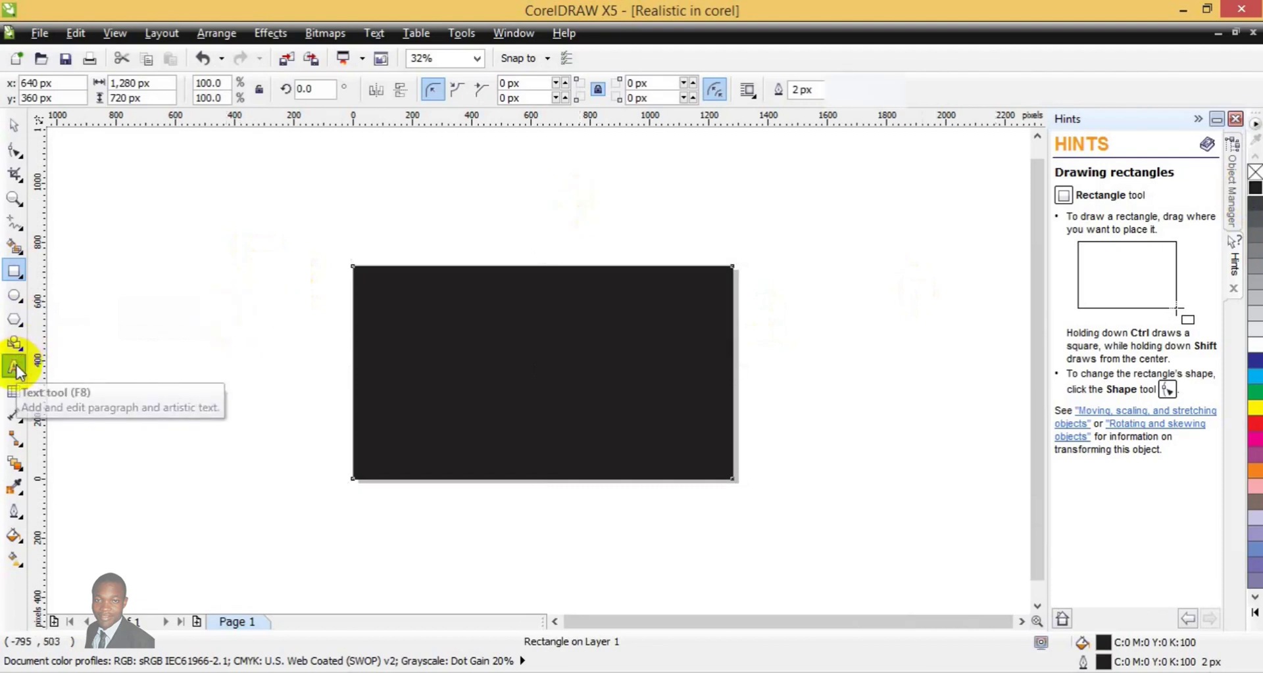
left_click(17, 365)
left_click(367, 359)
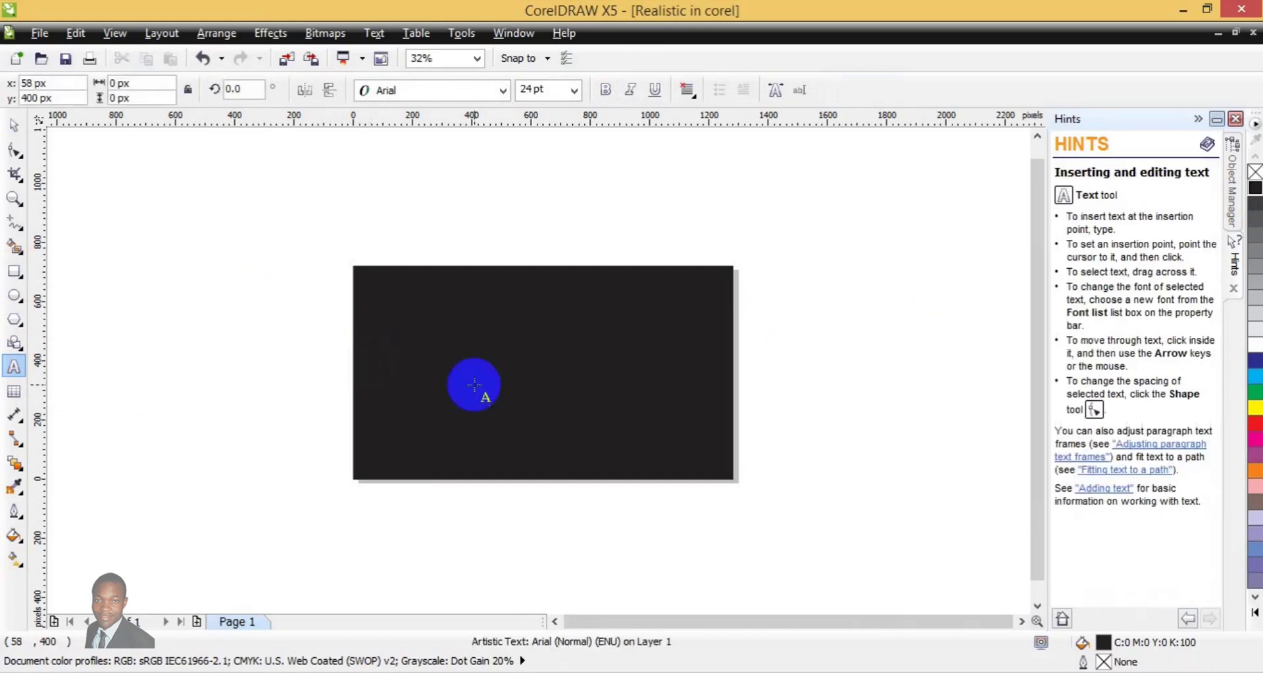
Step: Type GOLD on the rectangle and set it in the Blackoak Std font
type("GOL")
type("D")
key("BackSpace")
type("D")
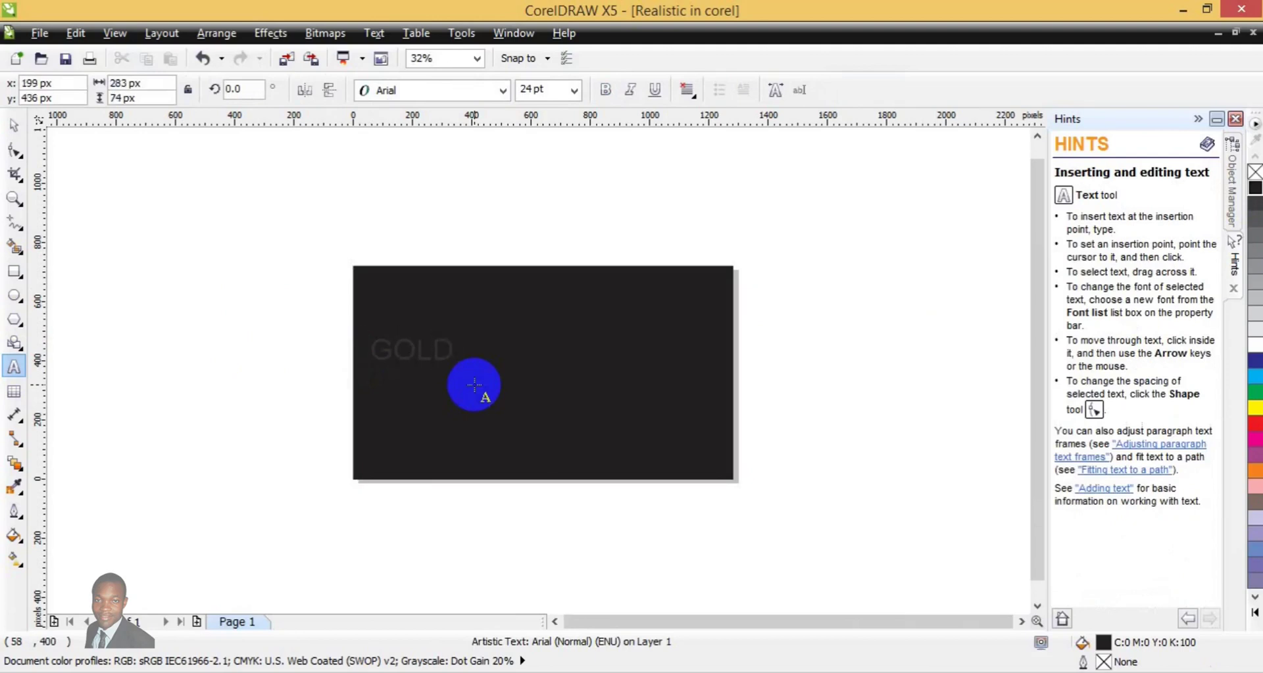
key("ctrl+a")
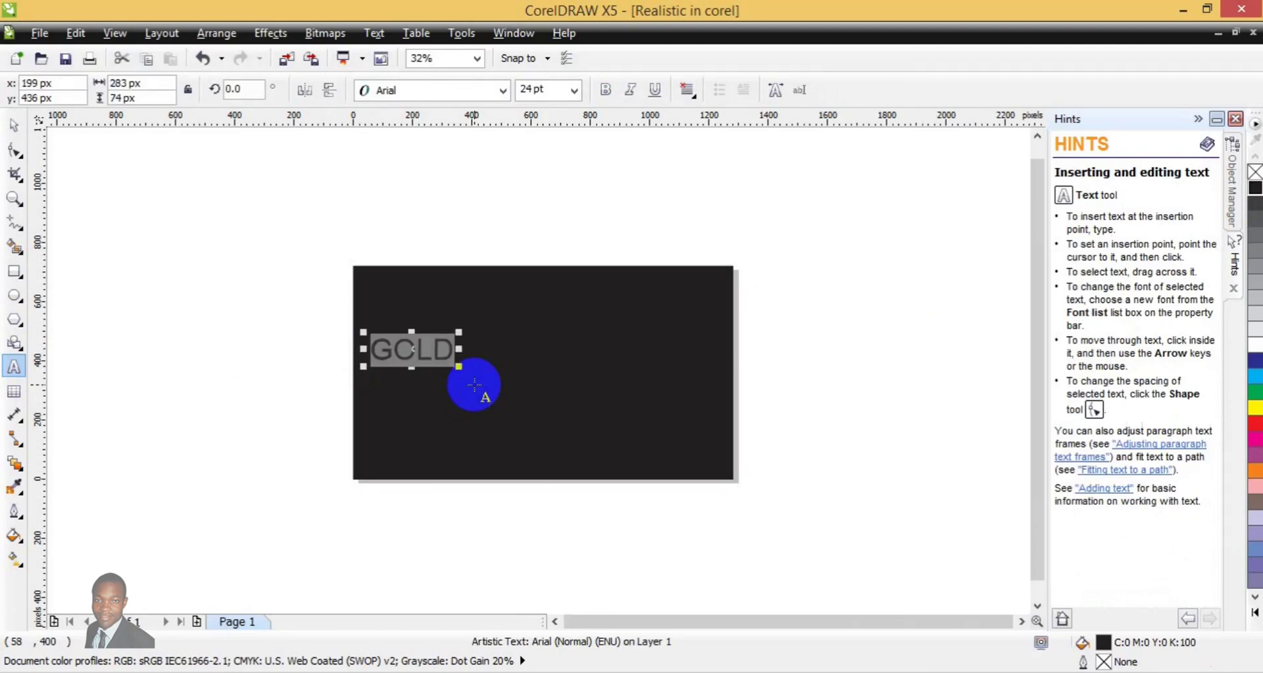
left_click(508, 93)
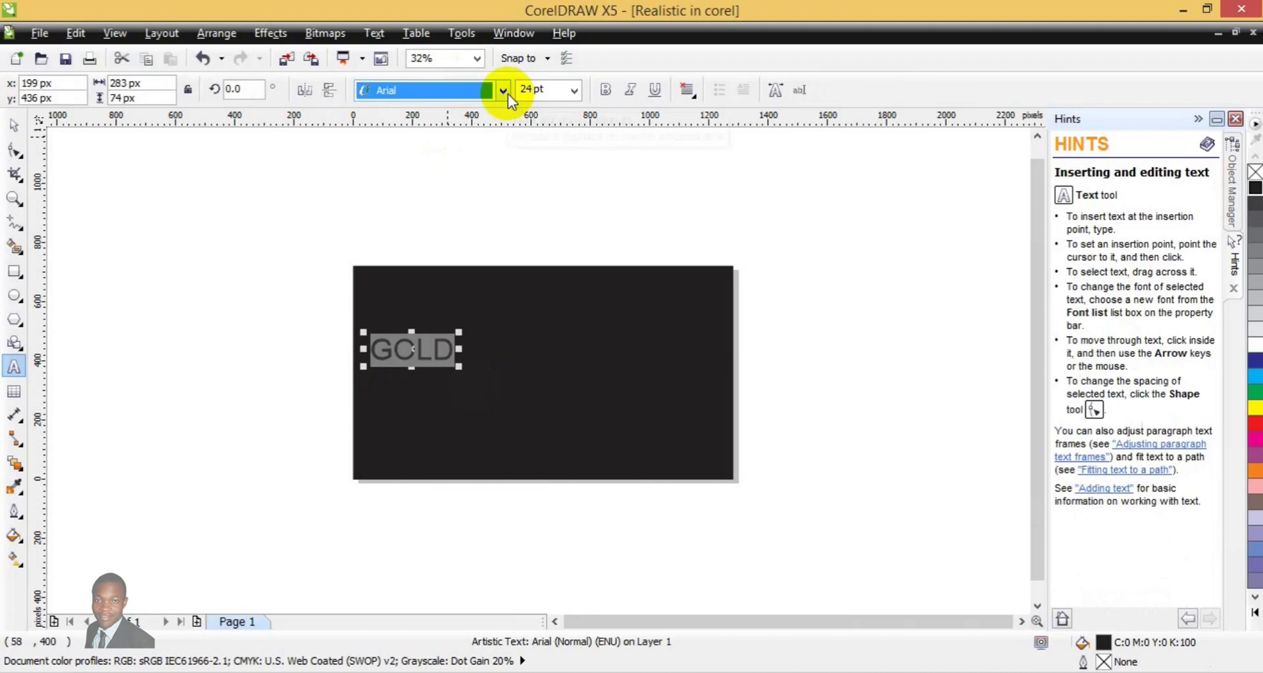
left_click(501, 92)
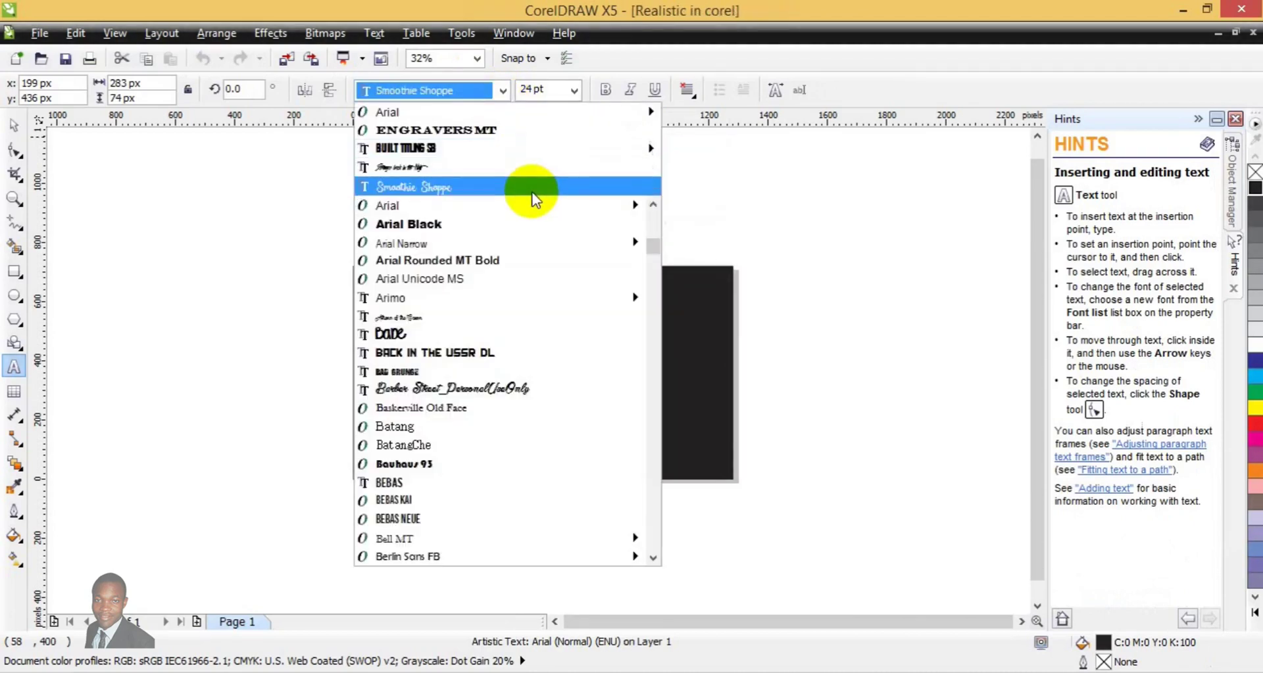
mouse_move(526, 147)
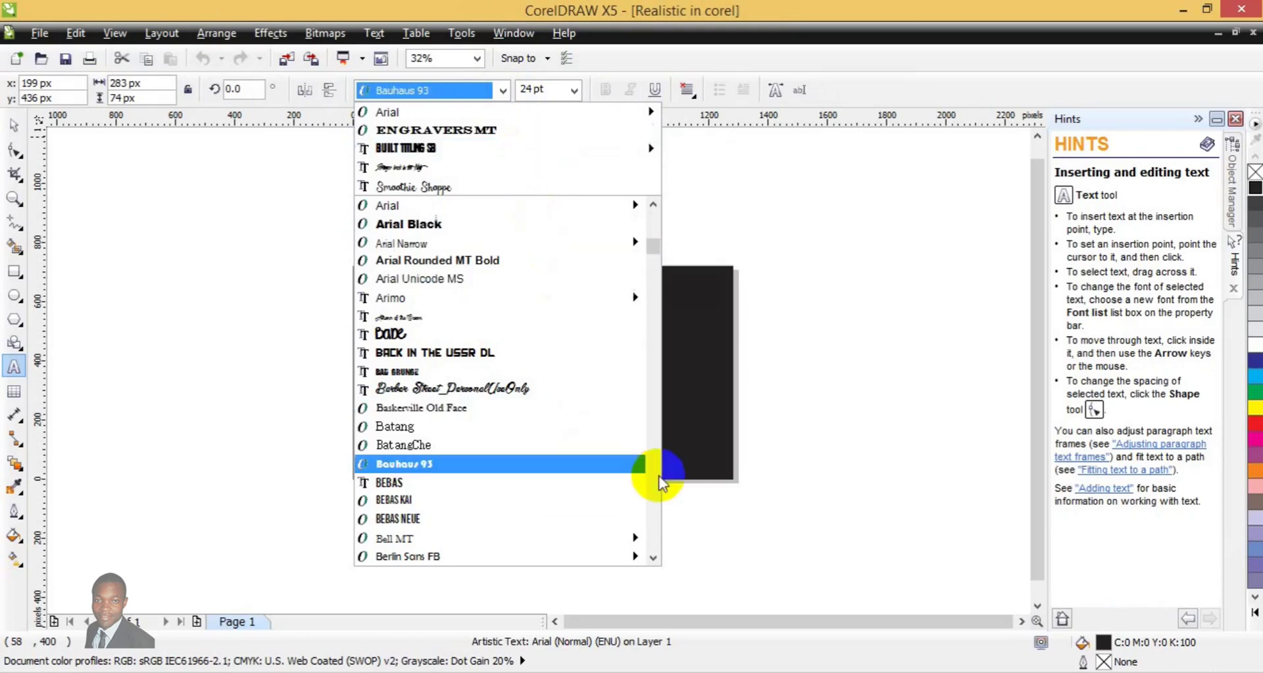
scroll(656, 472, "down", 1)
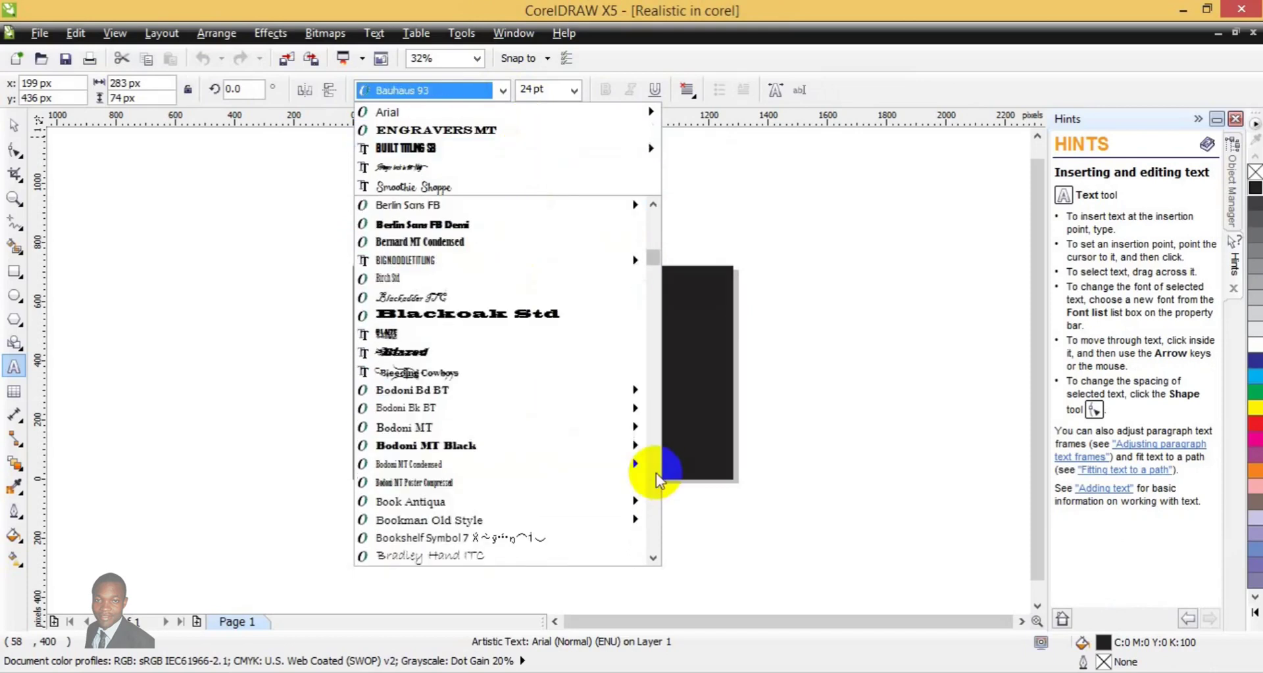
left_click(557, 310)
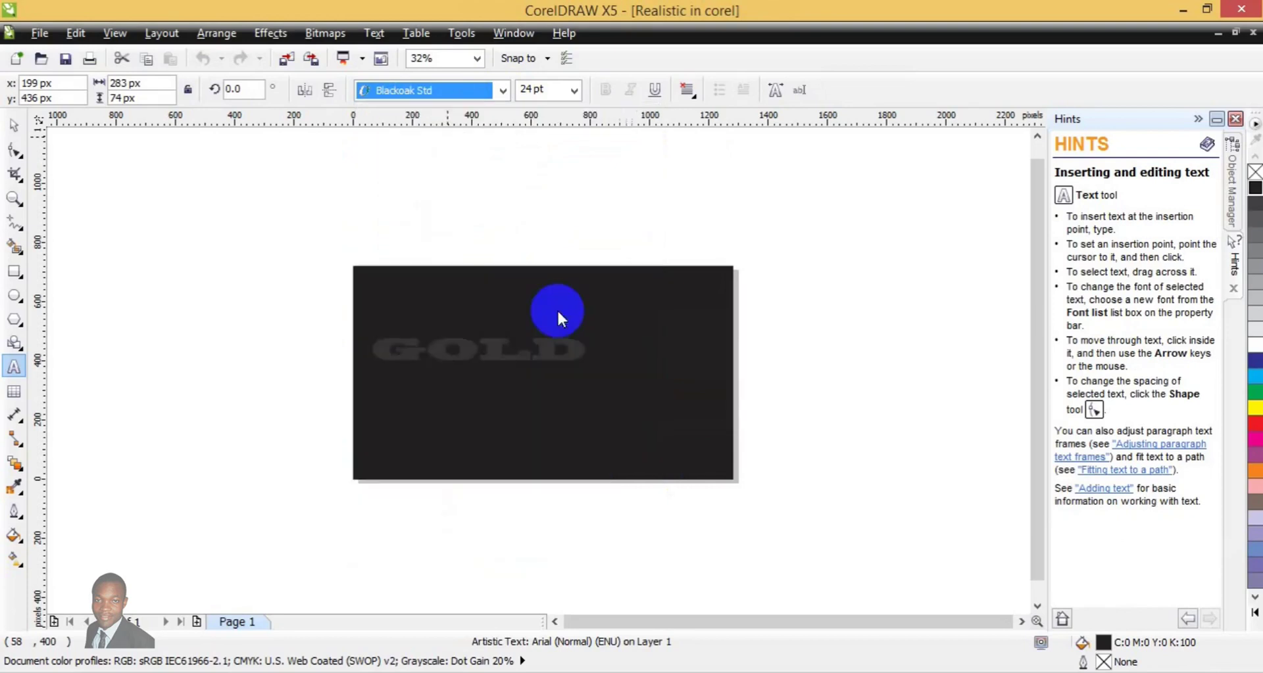
left_click(575, 95)
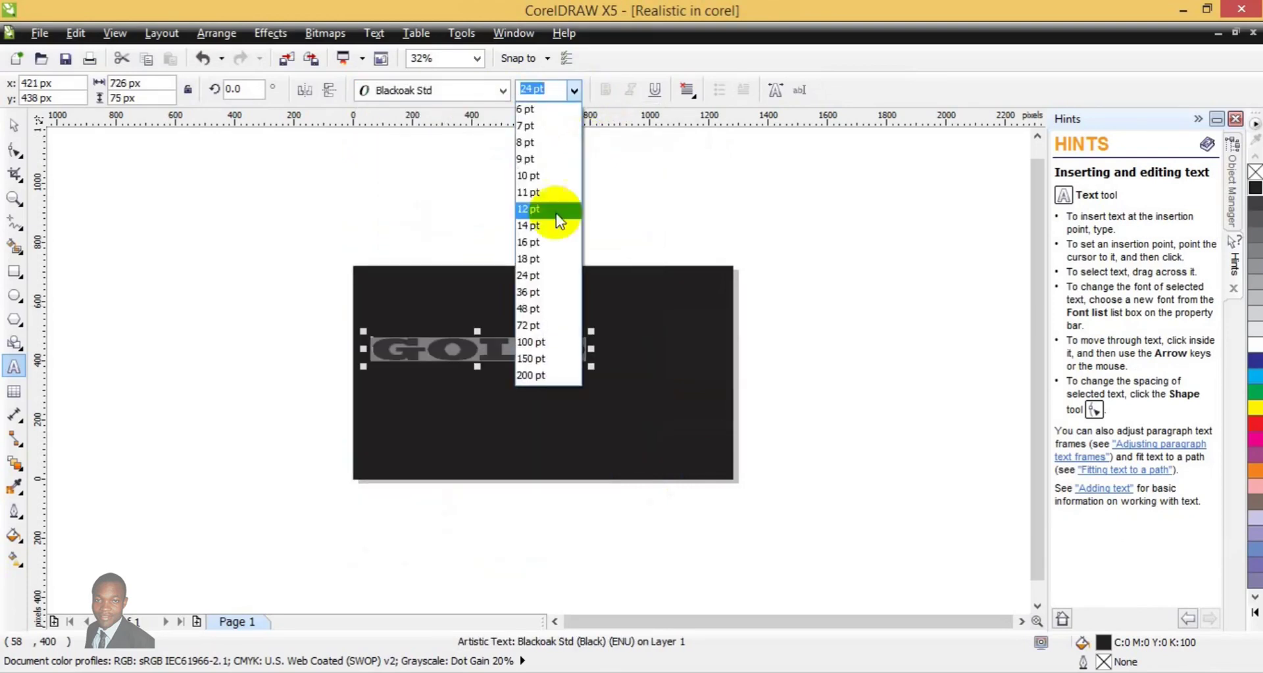
Step: Set GOLD to 36 pt and make the text white
left_click(548, 292)
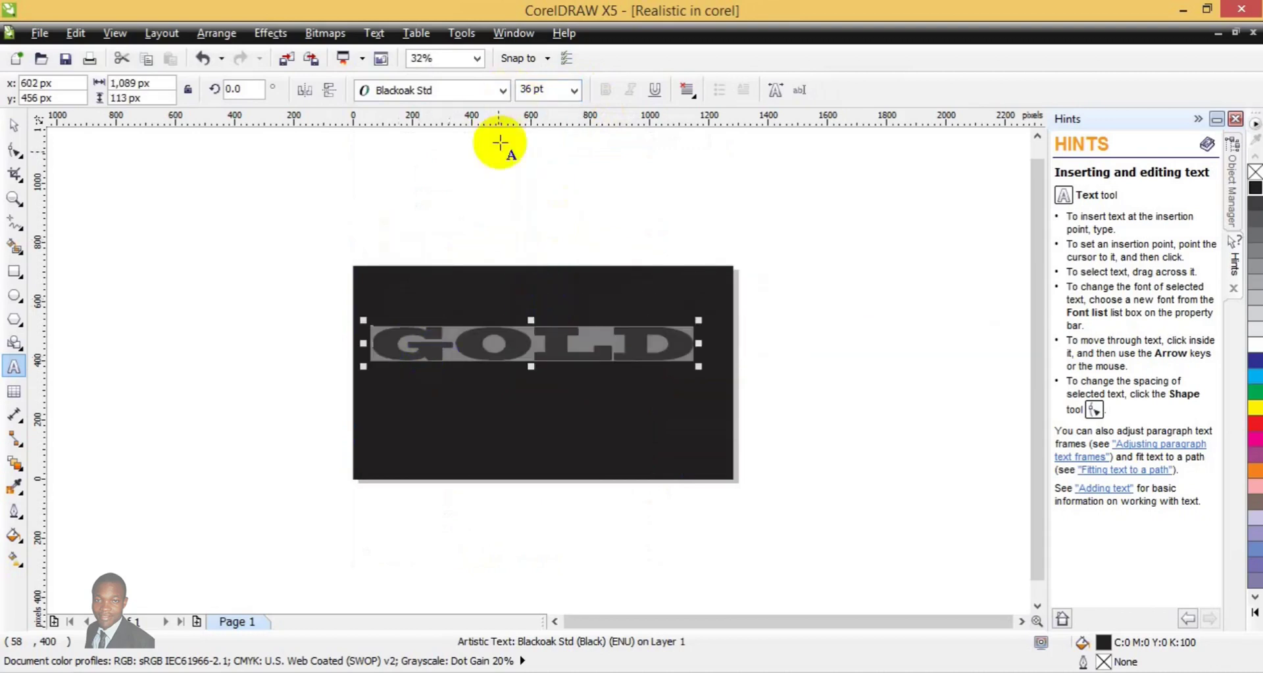
left_click(12, 131)
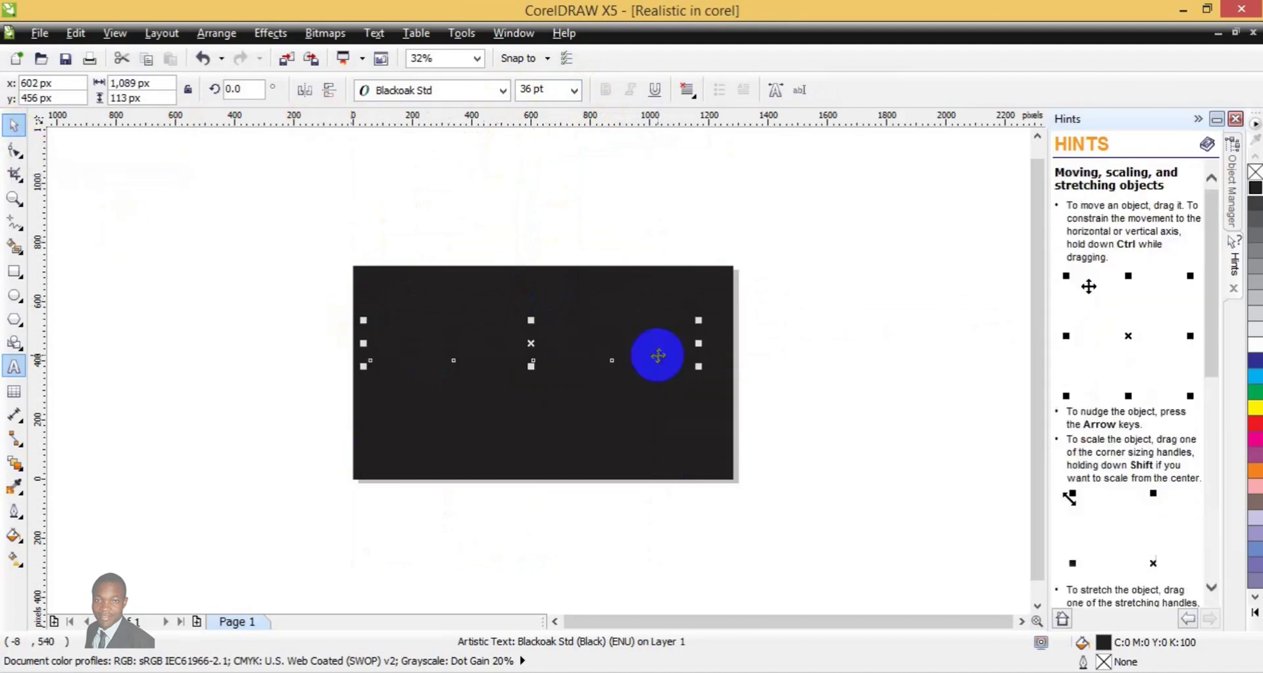
left_click(1254, 345)
key("Down")
key("Down")
key("Down")
key("Down")
key("Down")
key("Down")
key("Down")
key("Down")
key("Down")
key("Down")
key("Right")
key("Right")
key("Right")
key("Right")
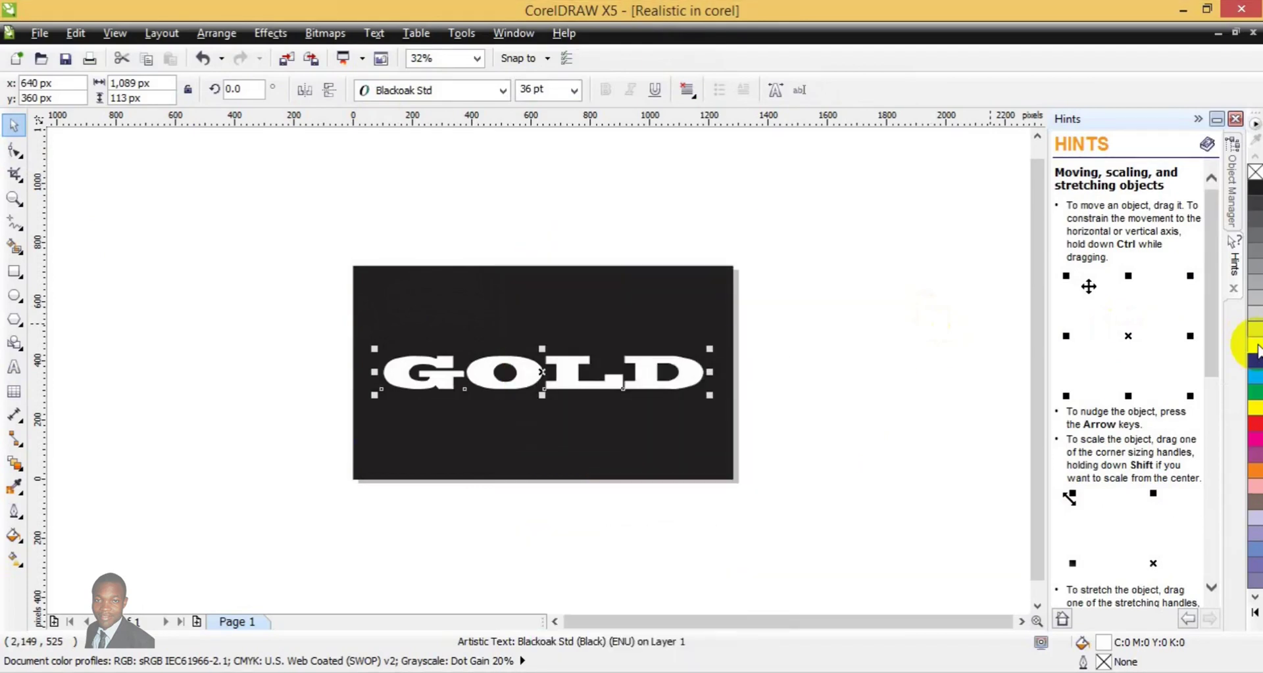
Step: Change GOLD to Bodoni MT Black at 100 pt and centre it on the page
left_click(502, 95)
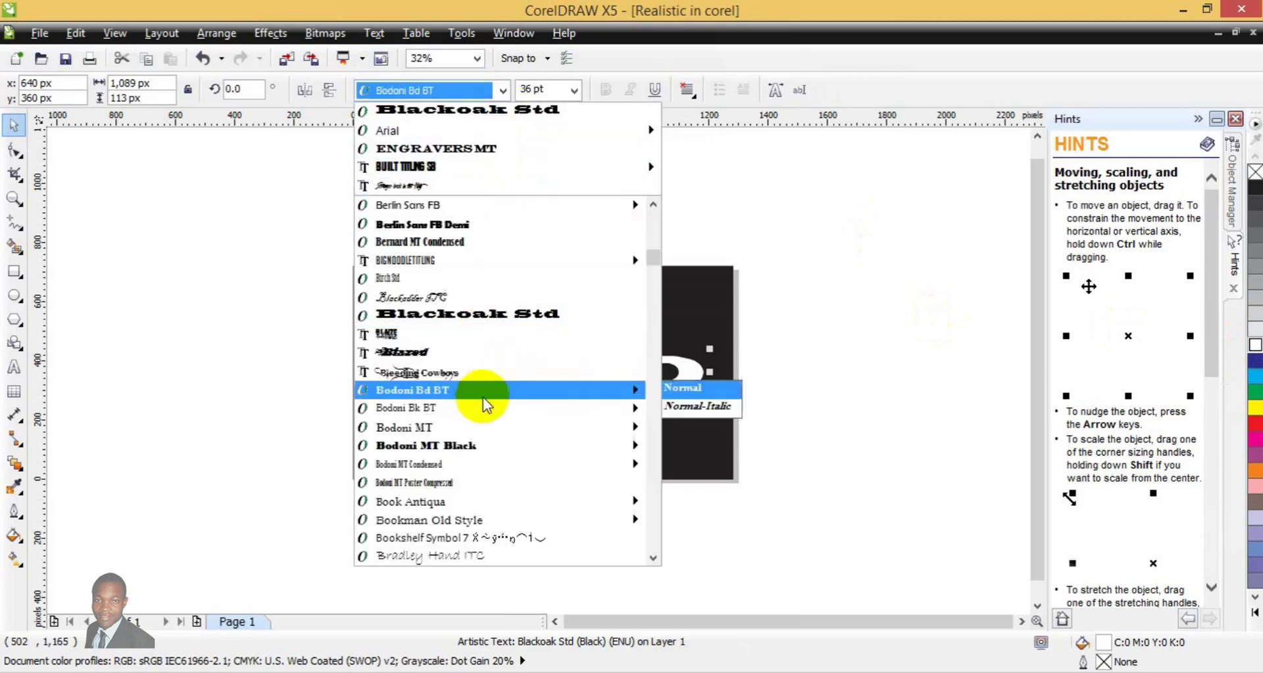
left_click(478, 441)
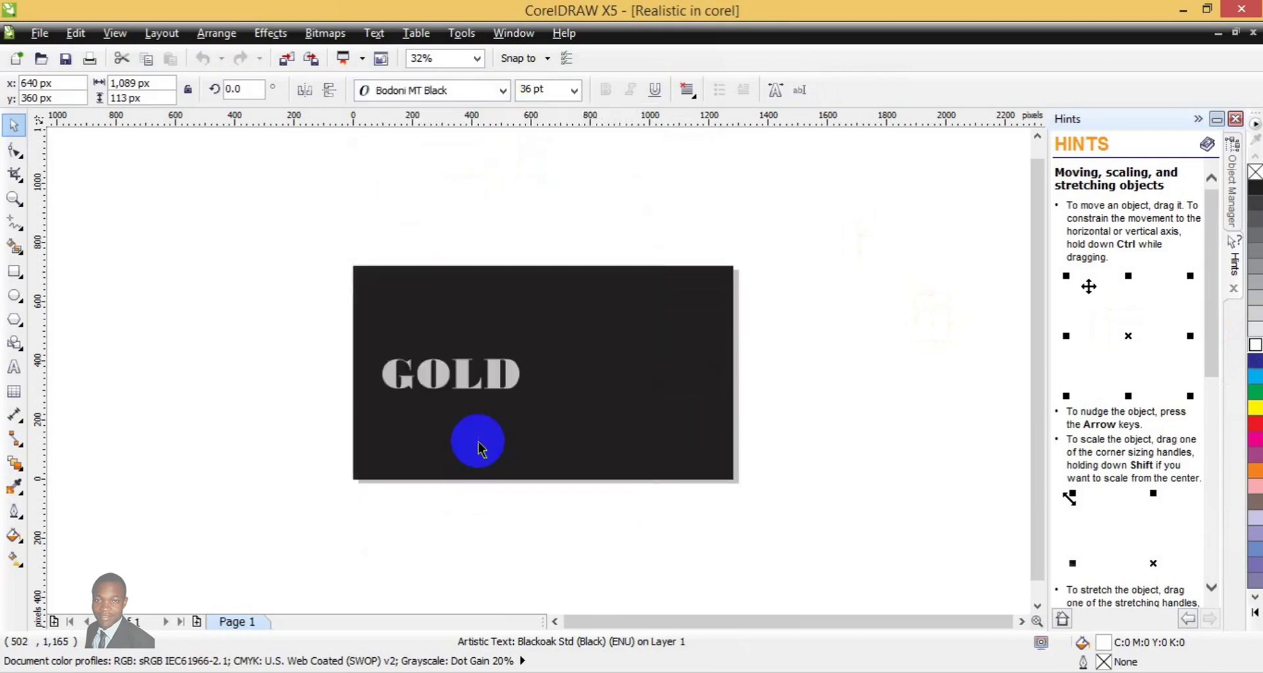
left_click(573, 94)
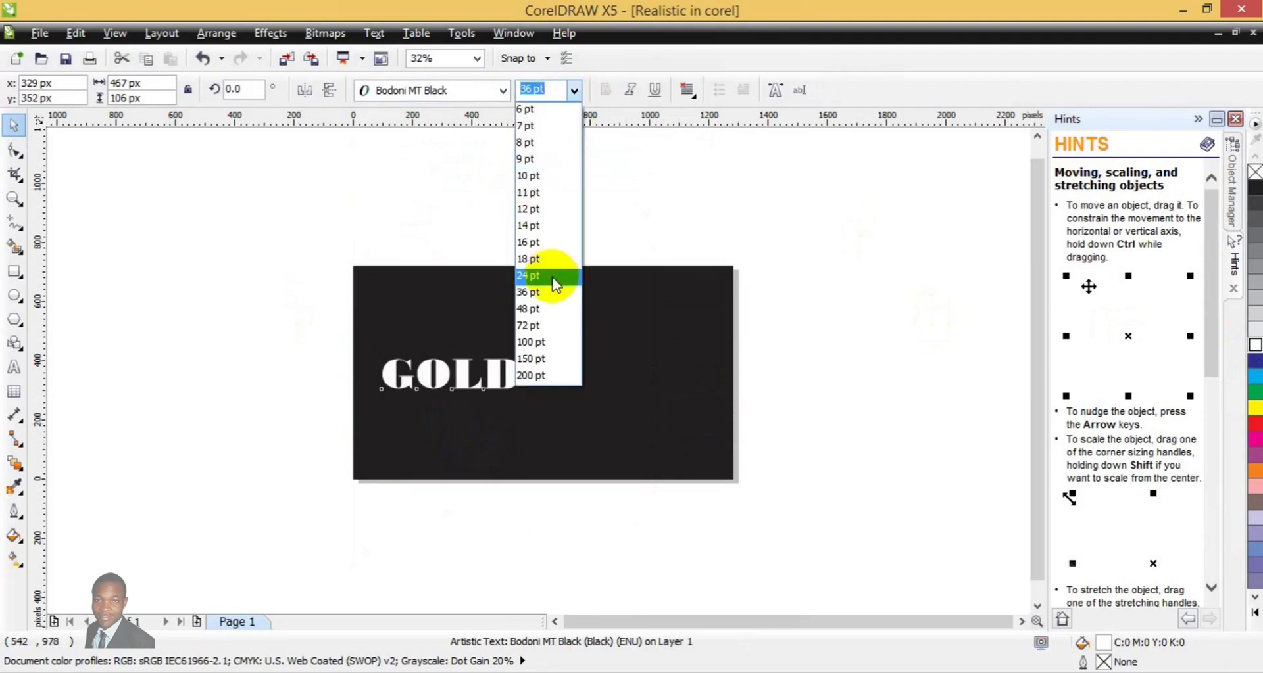
left_click(547, 339)
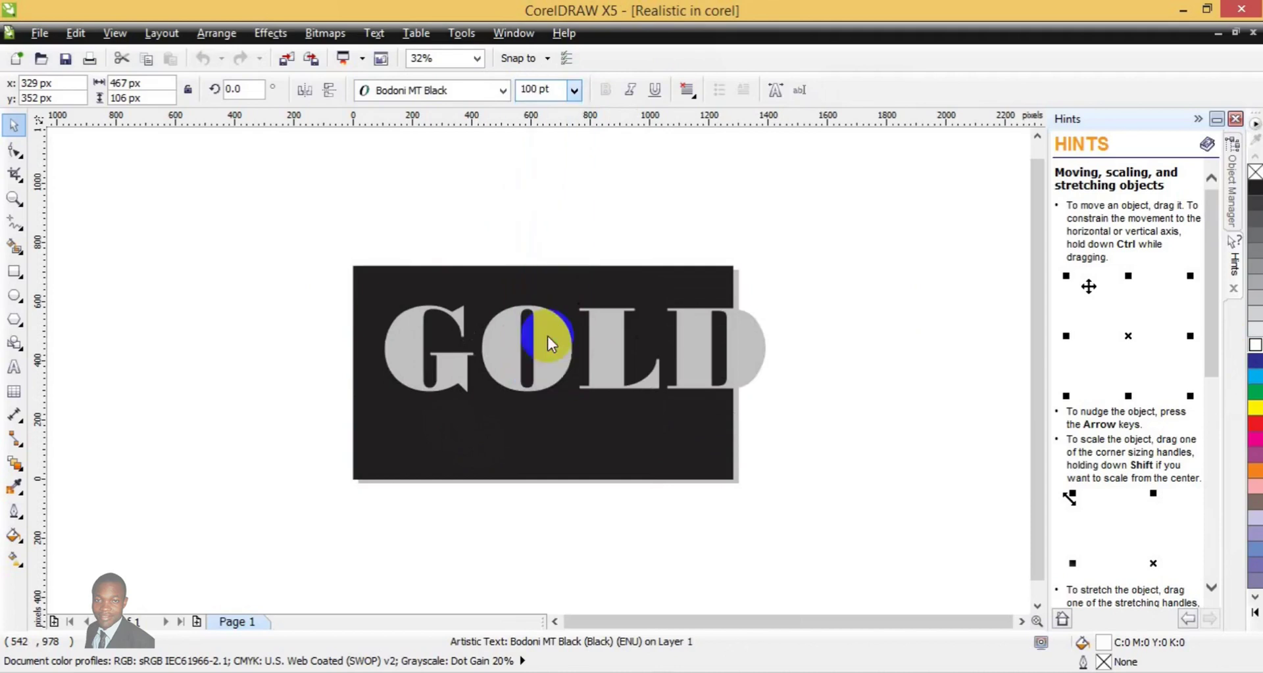
key("p")
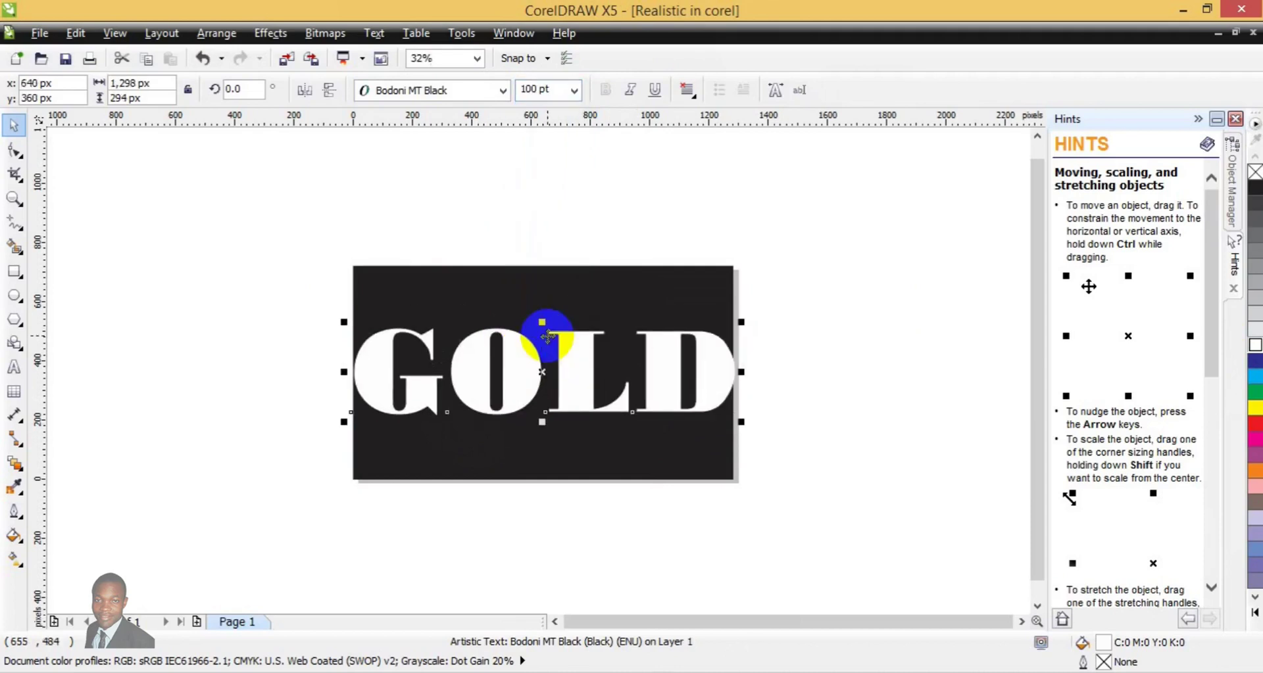
Step: Reduce the font size to 85 pt and recentre the text
left_click(540, 90)
key("BackSpace")
key("BackSpace")
key("BackSpace")
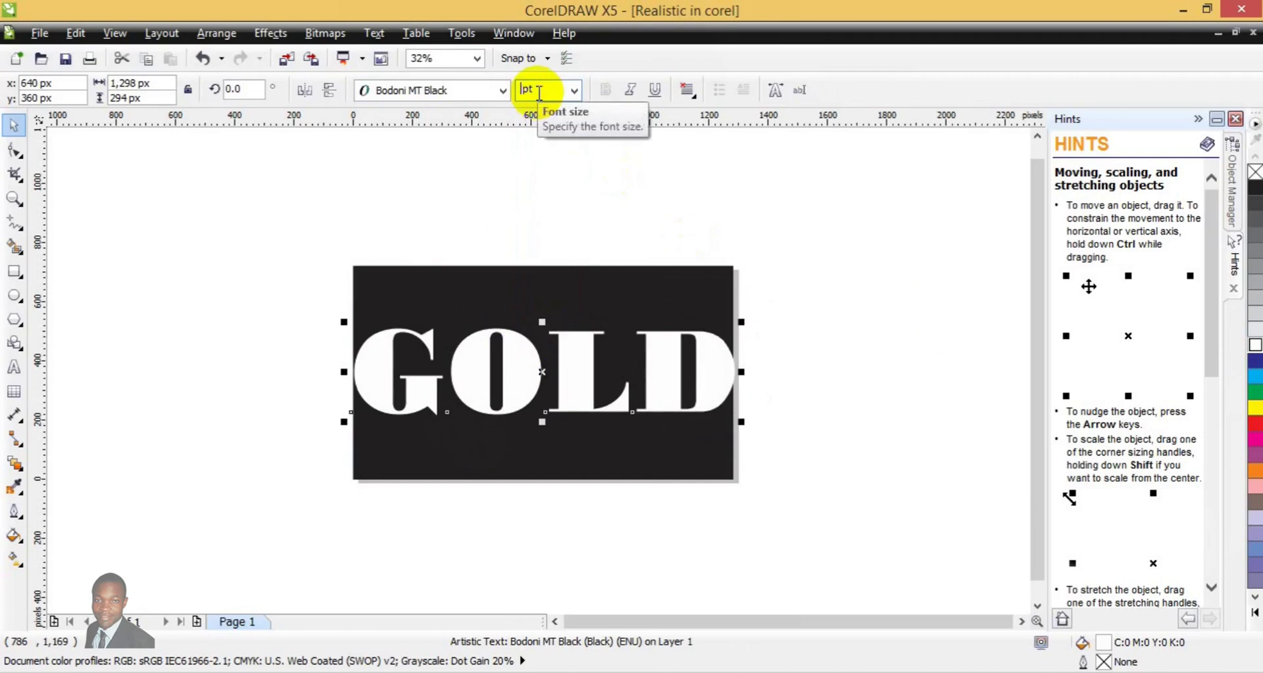
type("85")
key("Return")
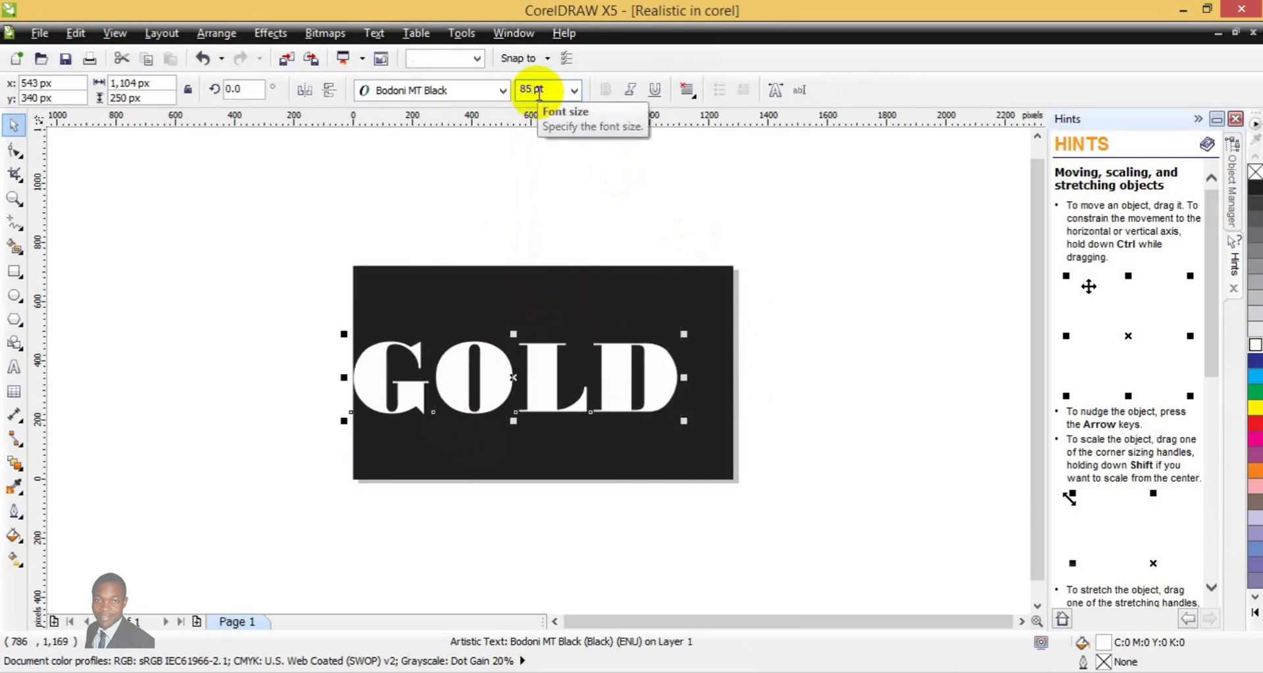
key("p")
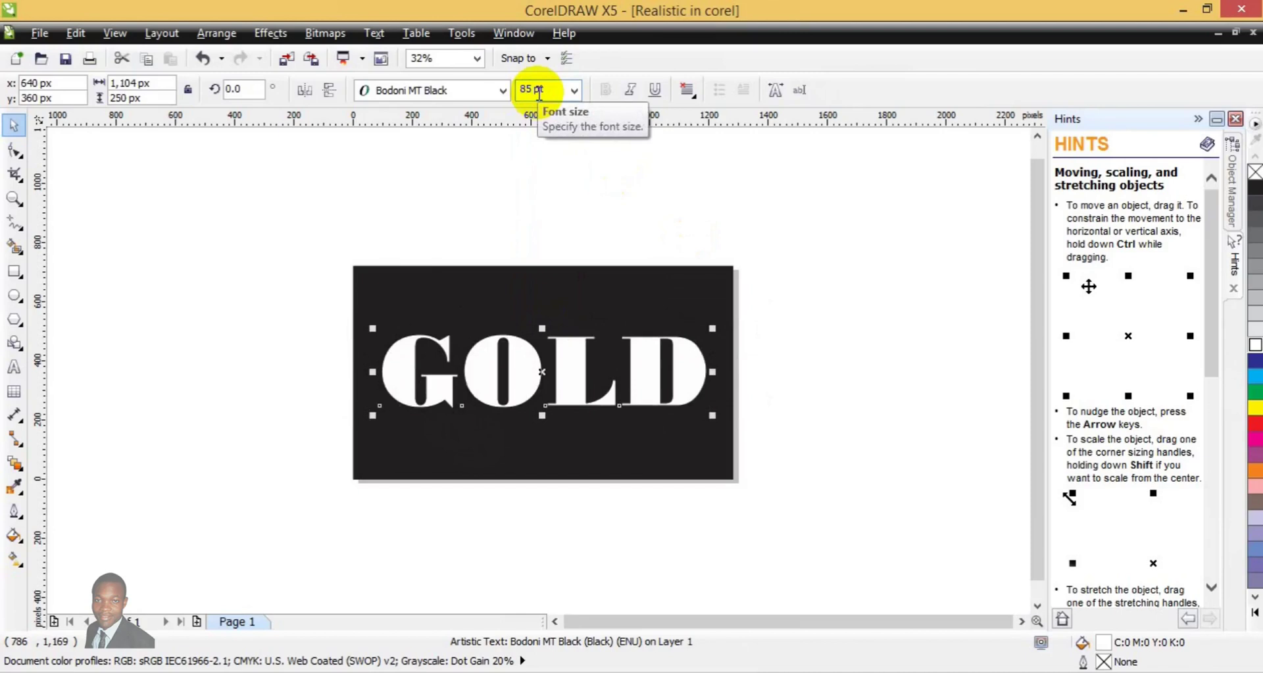
Step: Open Fountain Fill for GOLD and pick the Cylinder - Gold 03 preset
left_click(13, 538)
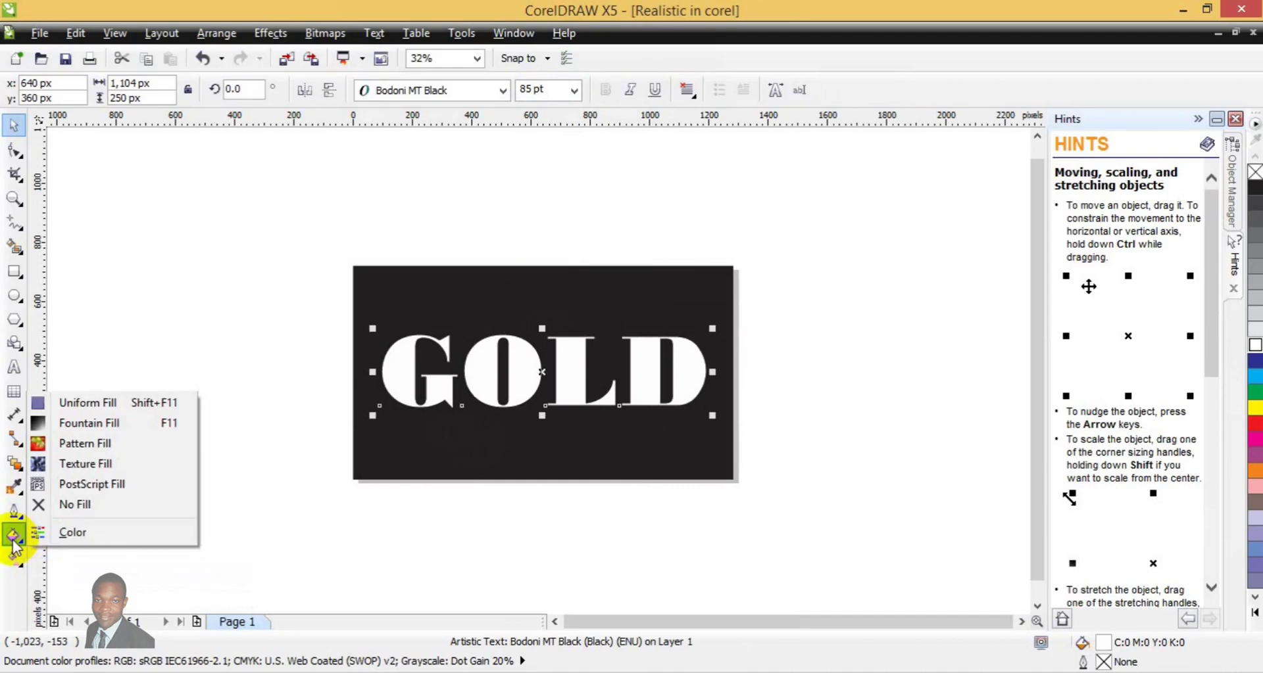
left_click(127, 429)
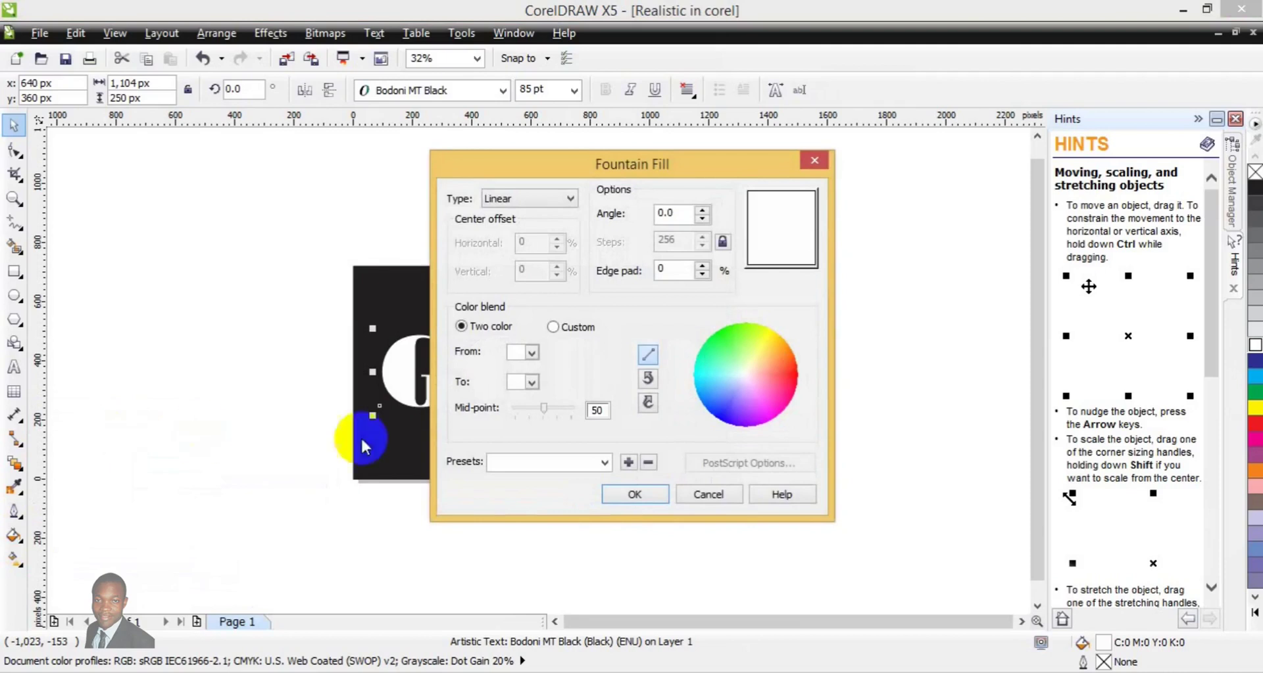
left_click(604, 463)
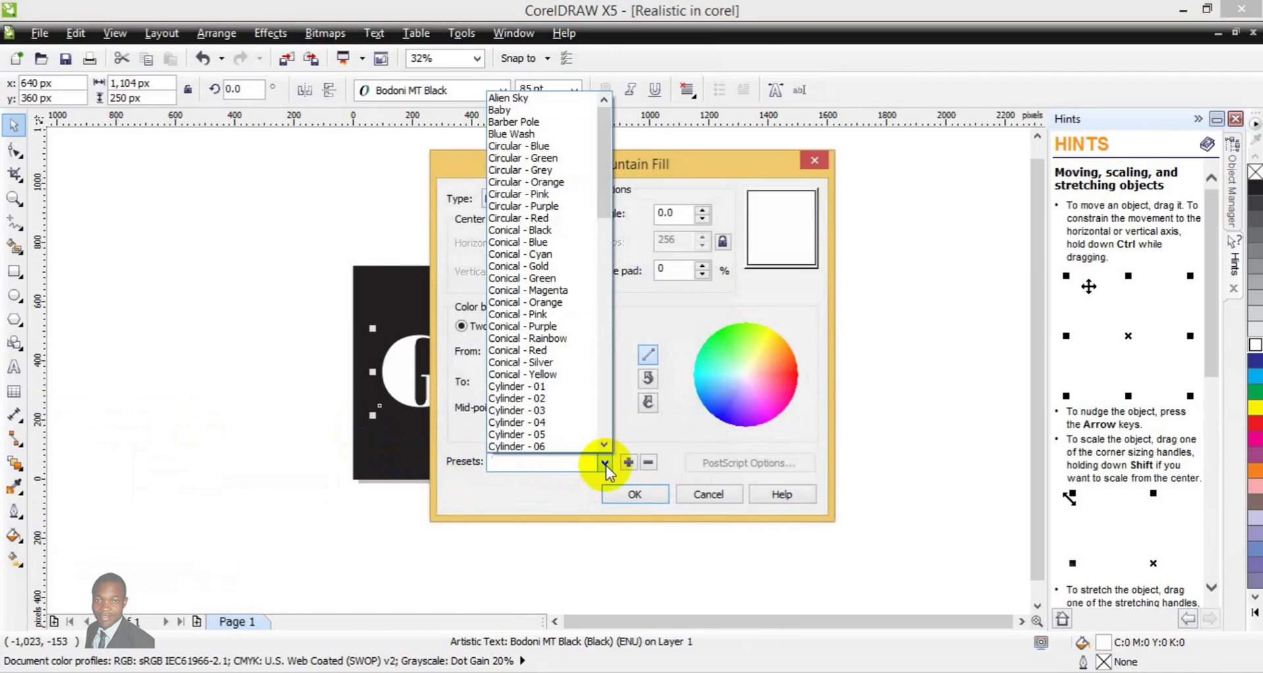
left_click(607, 417)
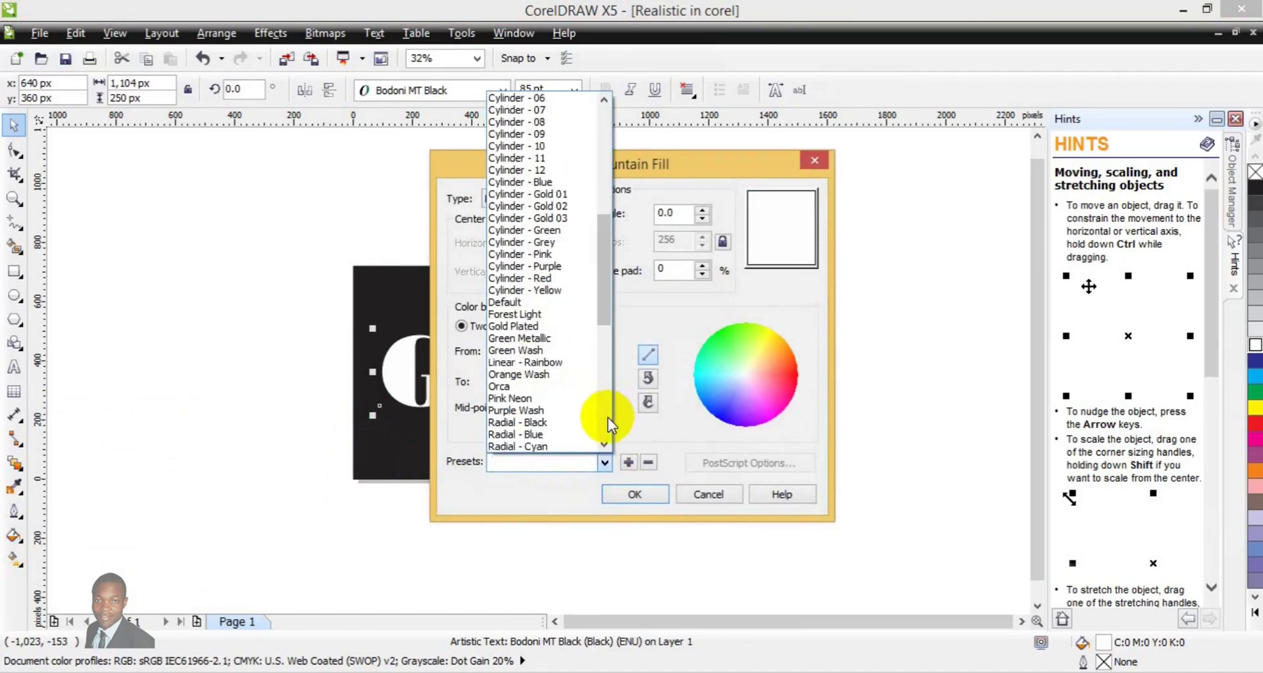
left_click(607, 417)
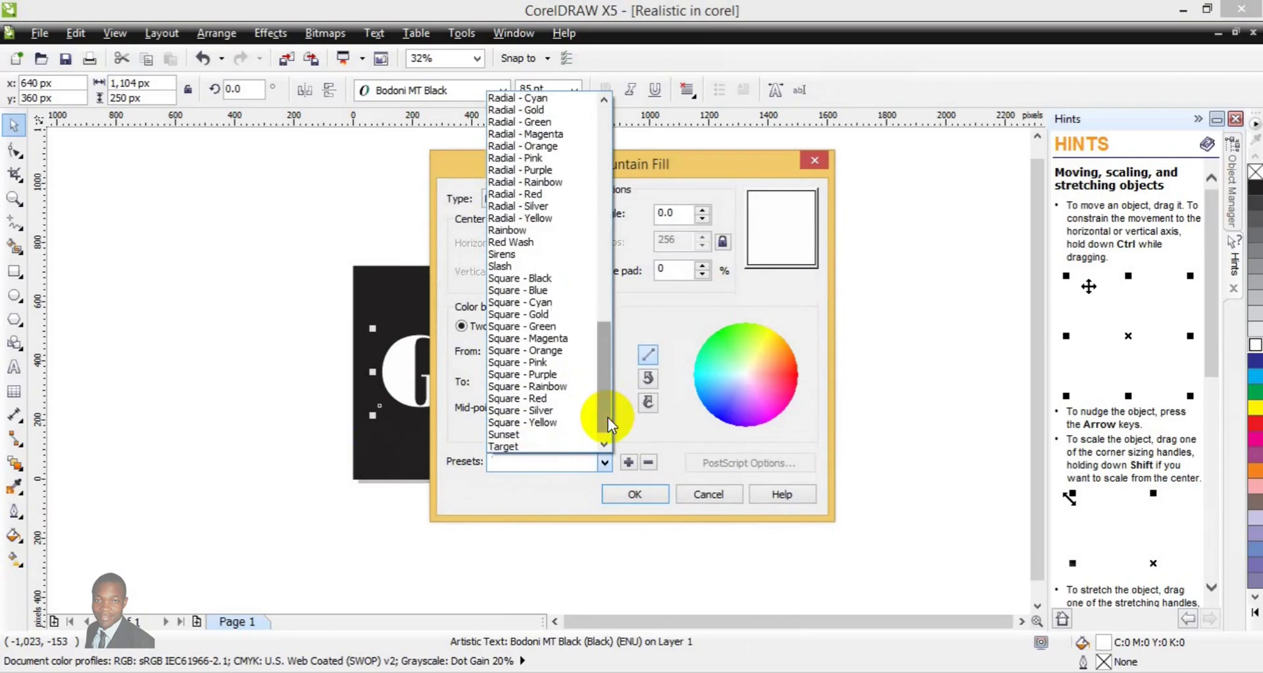
left_click(605, 301)
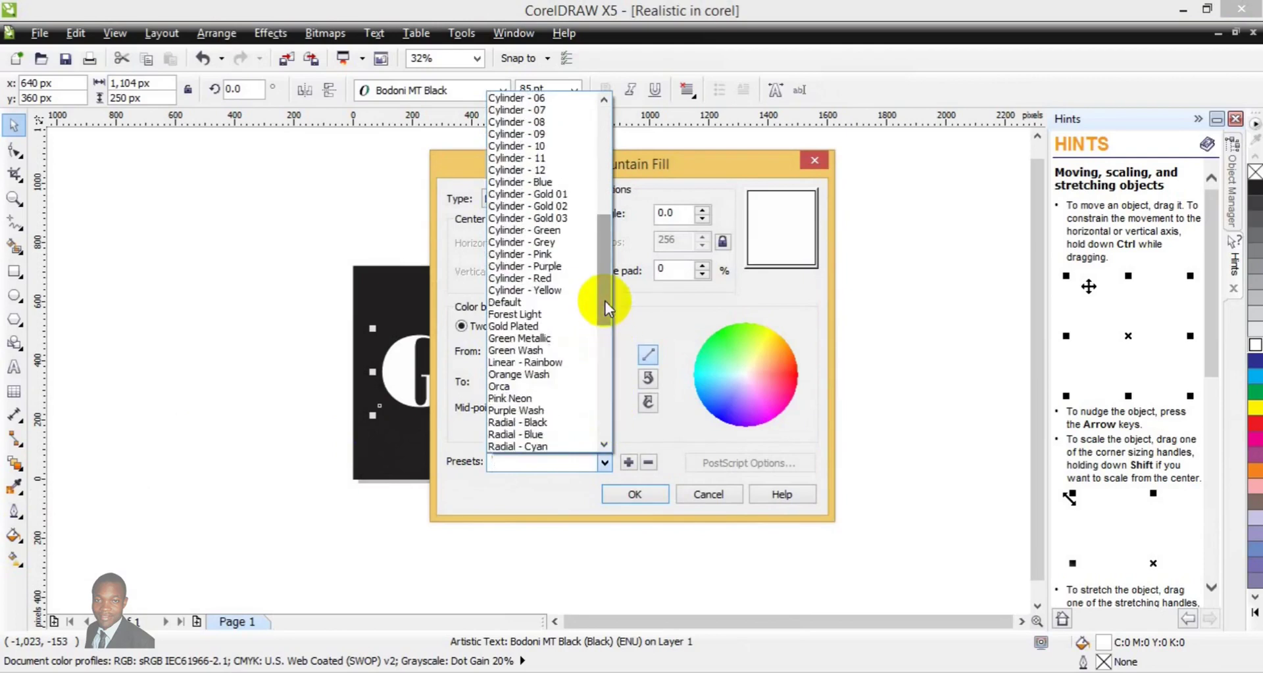
left_click(601, 340)
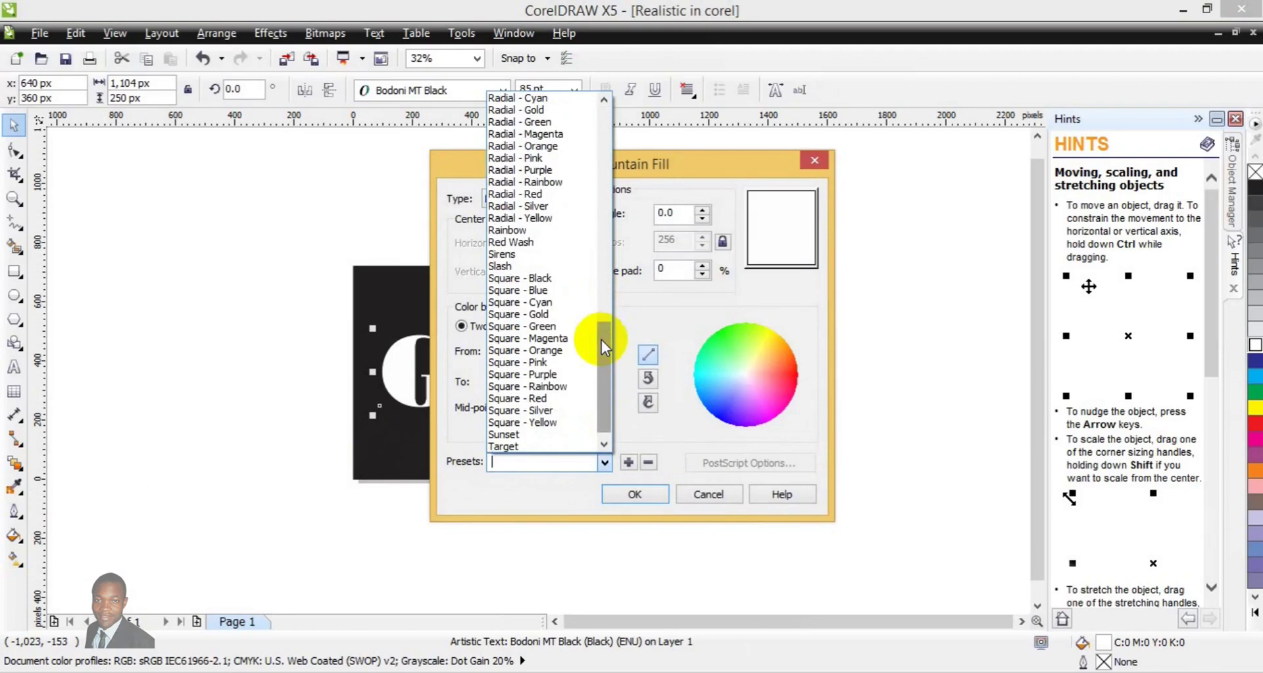
left_click_drag(601, 341, 597, 249)
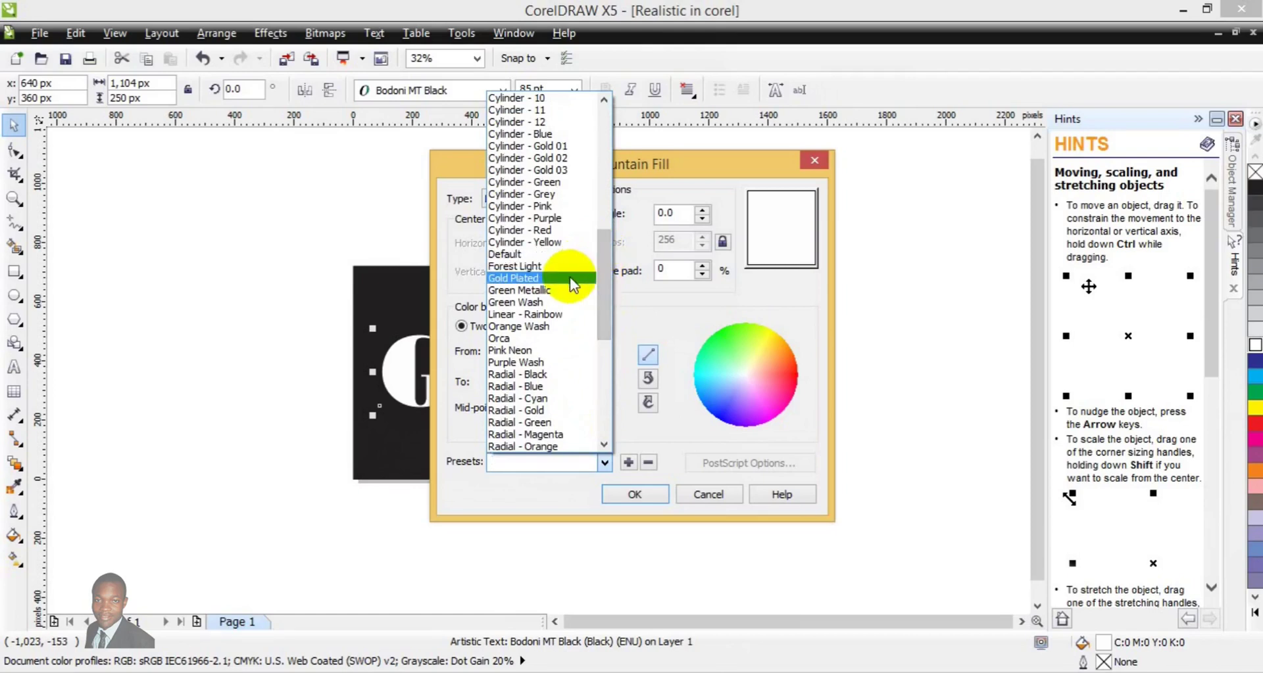
left_click(577, 171)
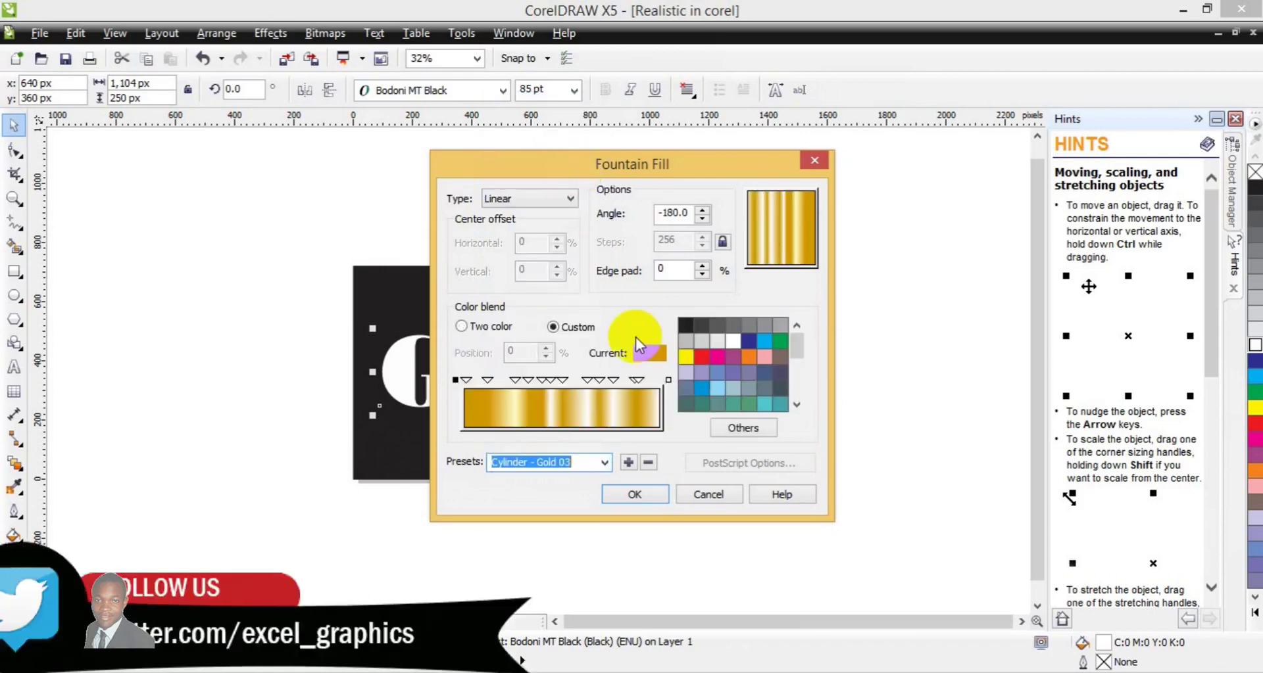
Step: Recolour the 26% and 44% blend stops to gold
left_click(517, 381)
left_click(517, 381)
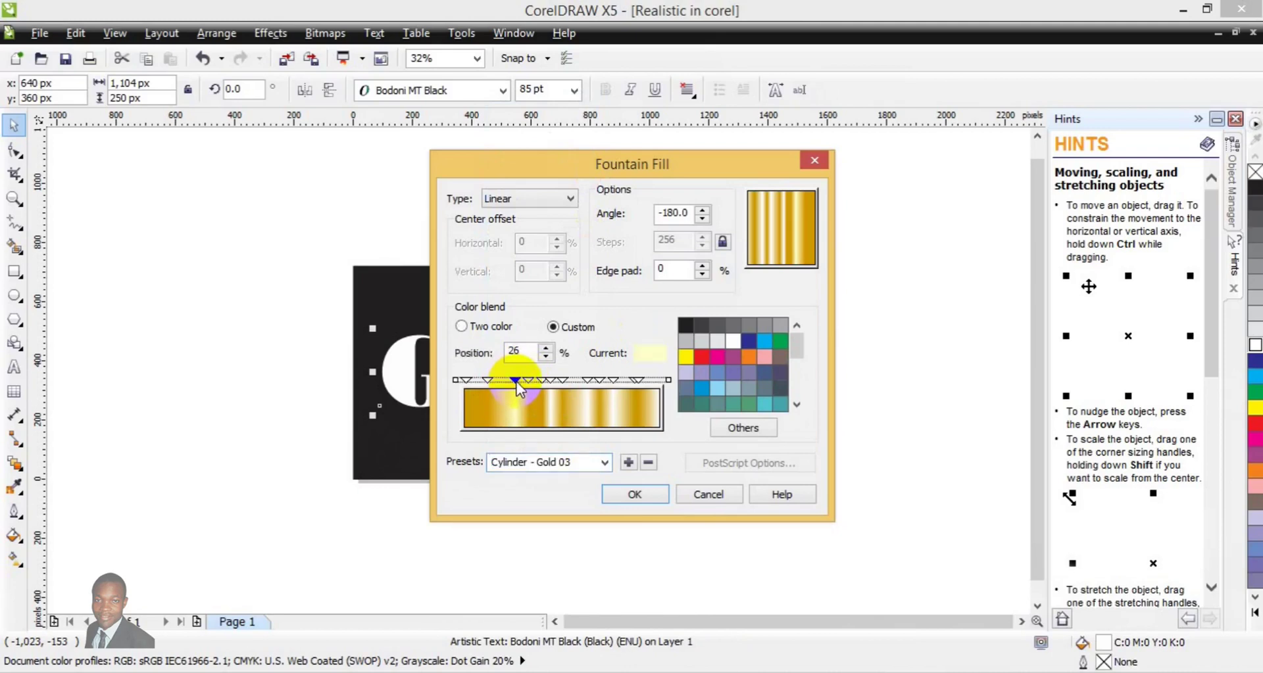
left_click(798, 386)
left_click(799, 385)
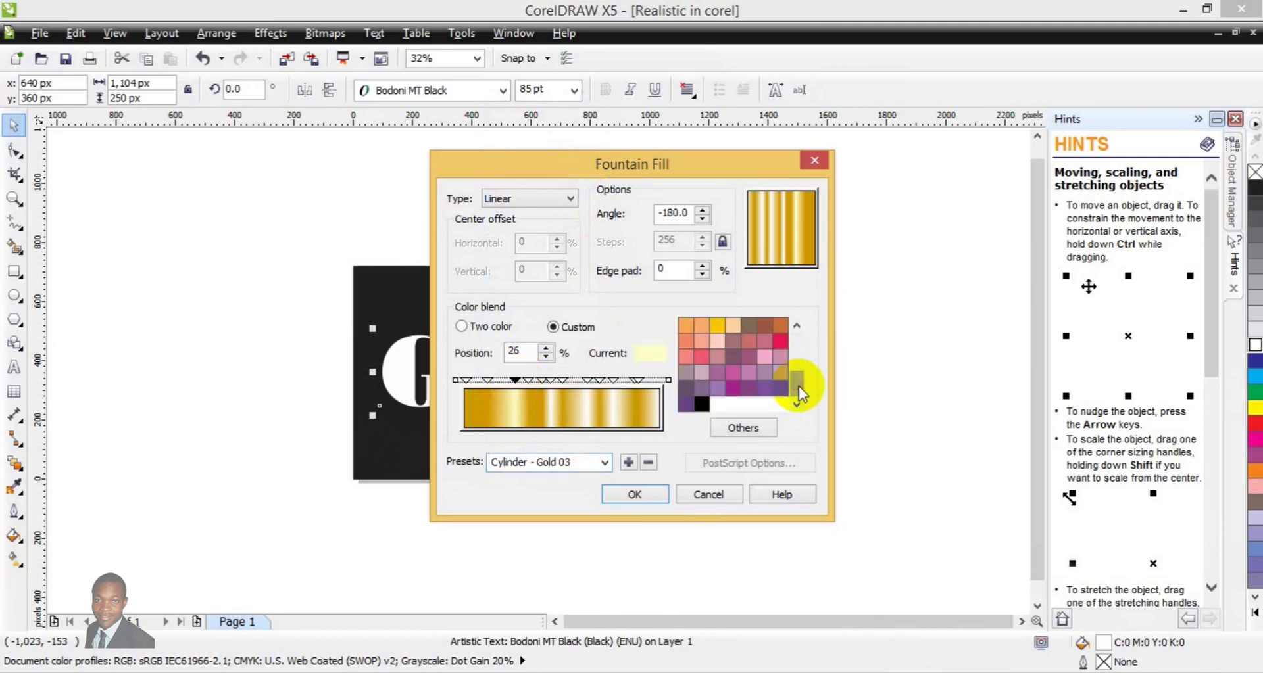
left_click(719, 325)
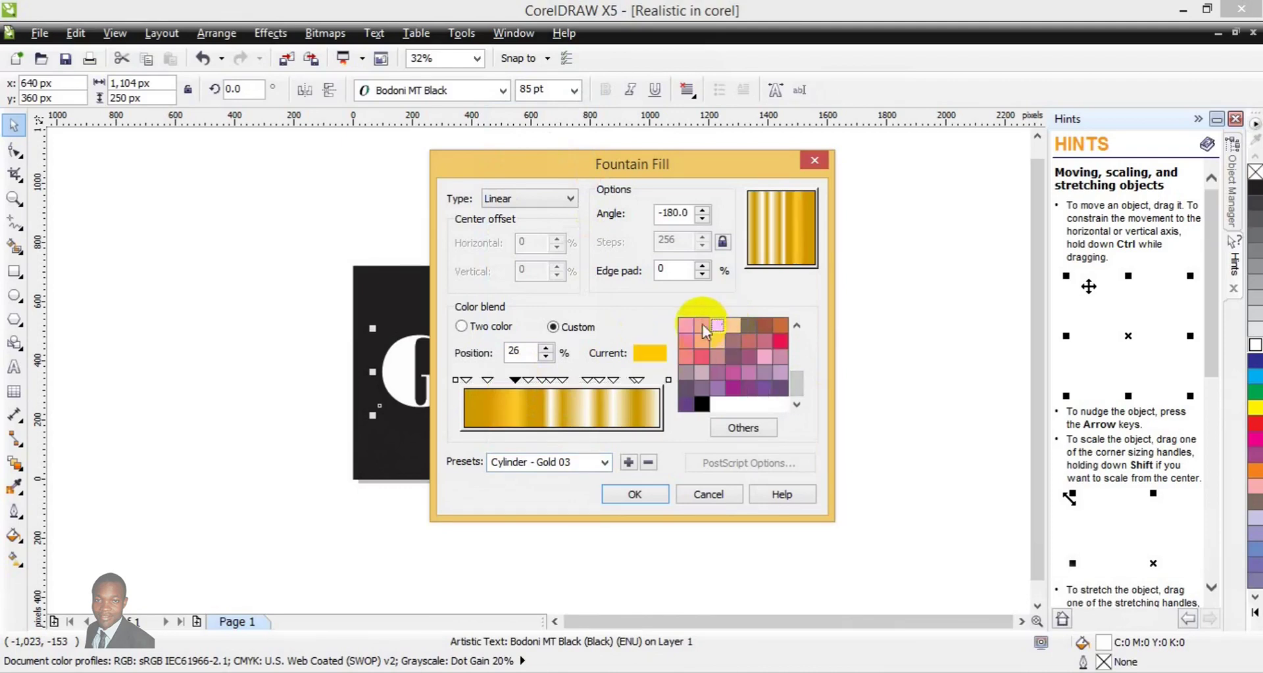
left_click(550, 381)
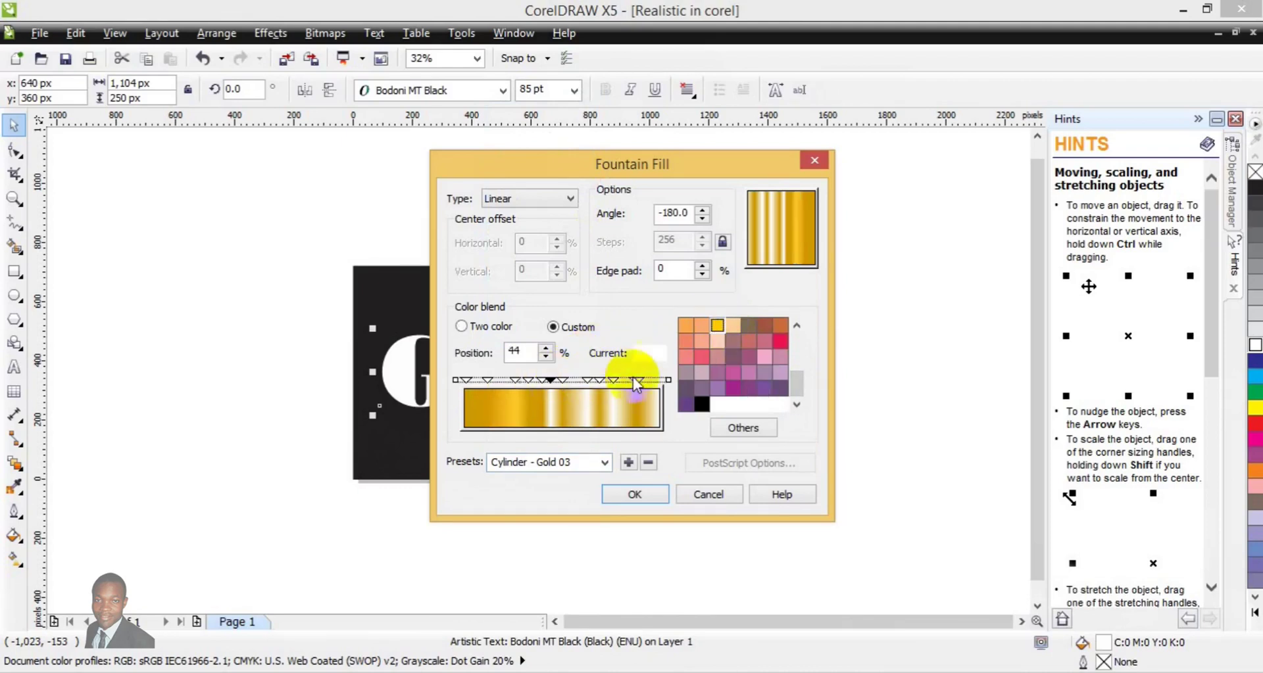
left_click(716, 326)
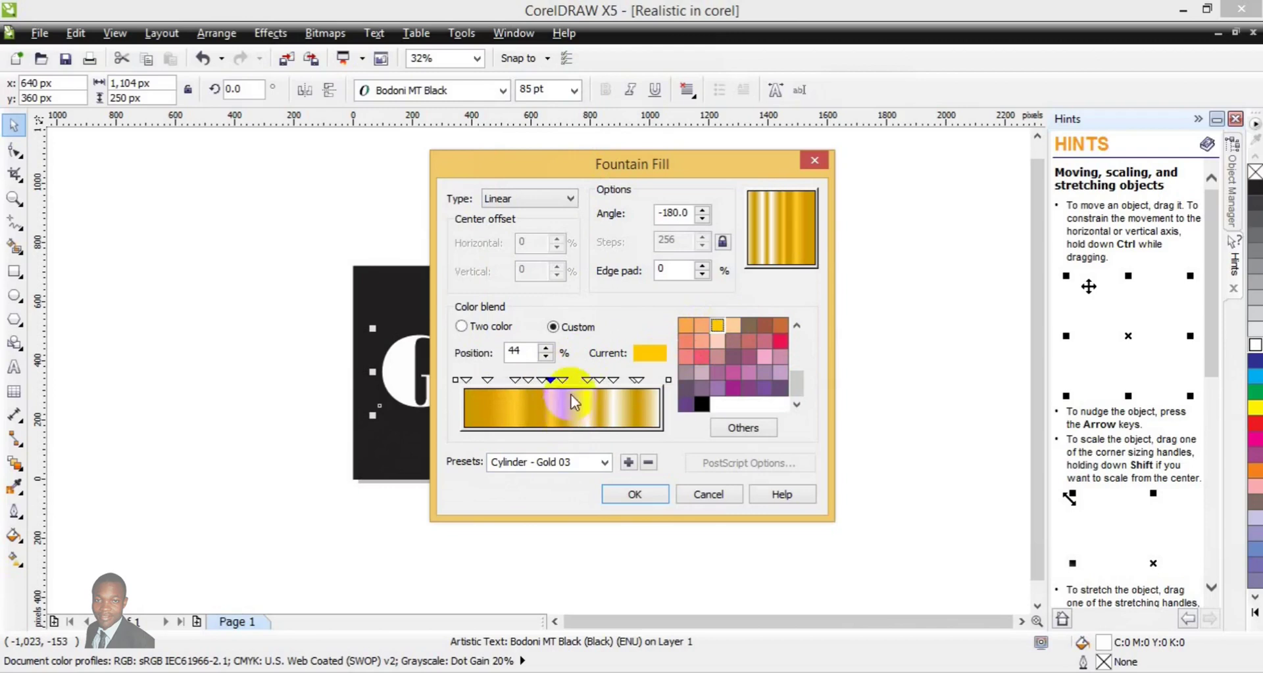
Step: Recolour the 63%, 76% and 100% end stops to gold
left_click(587, 380)
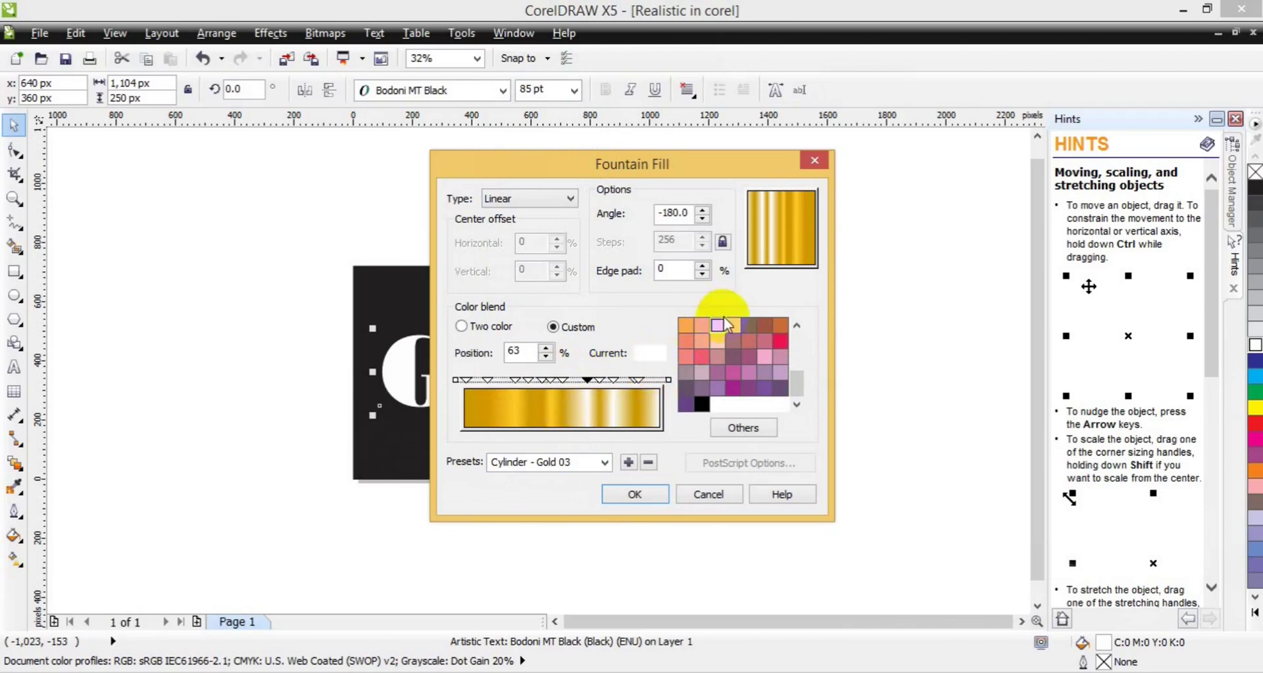
left_click(717, 325)
left_click(614, 381)
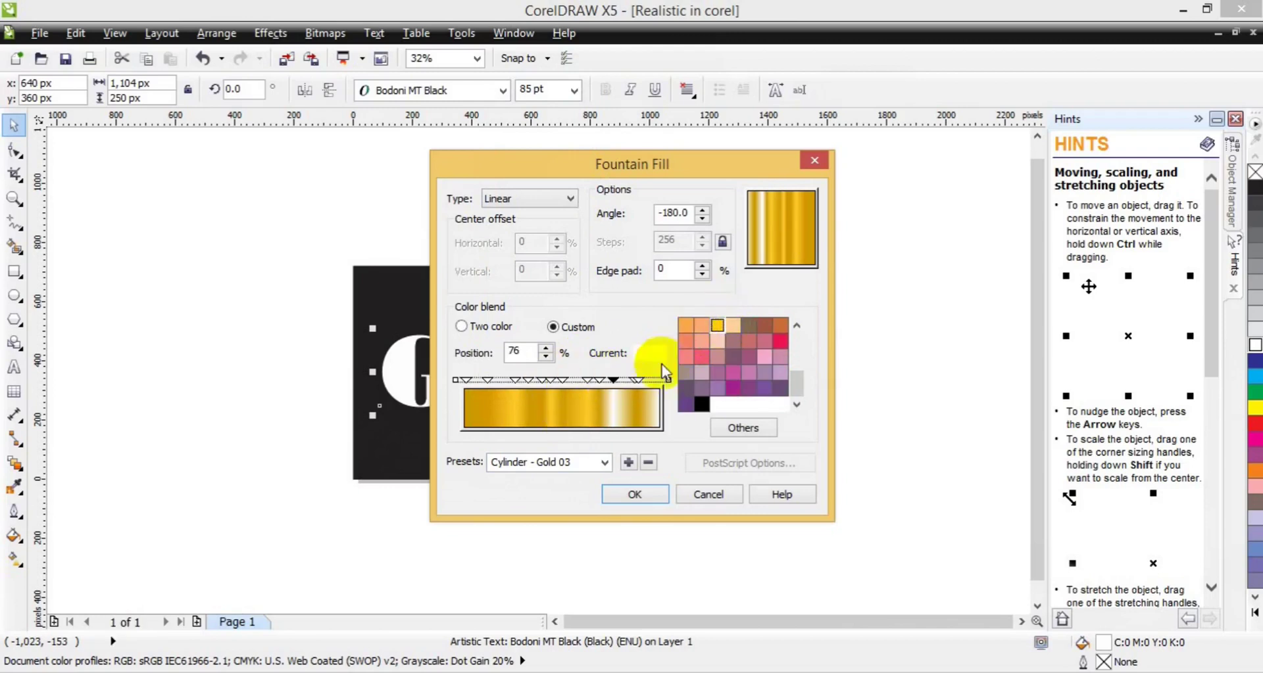
left_click(715, 327)
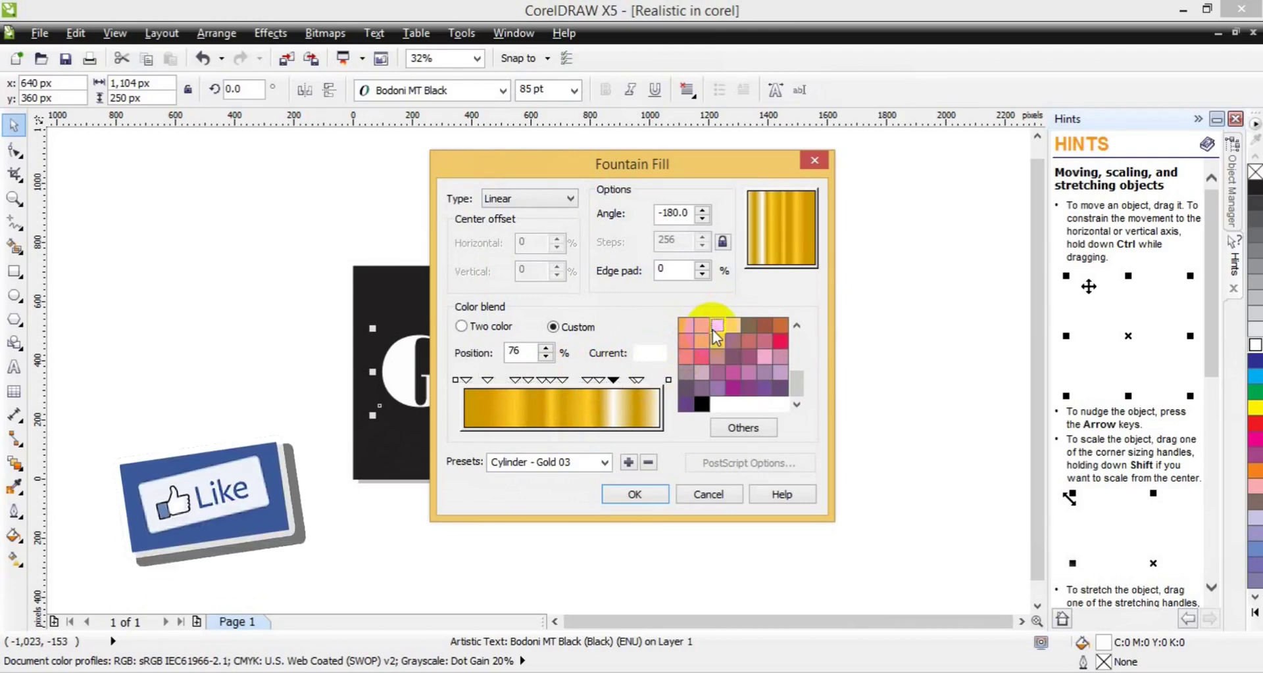
left_click(669, 380)
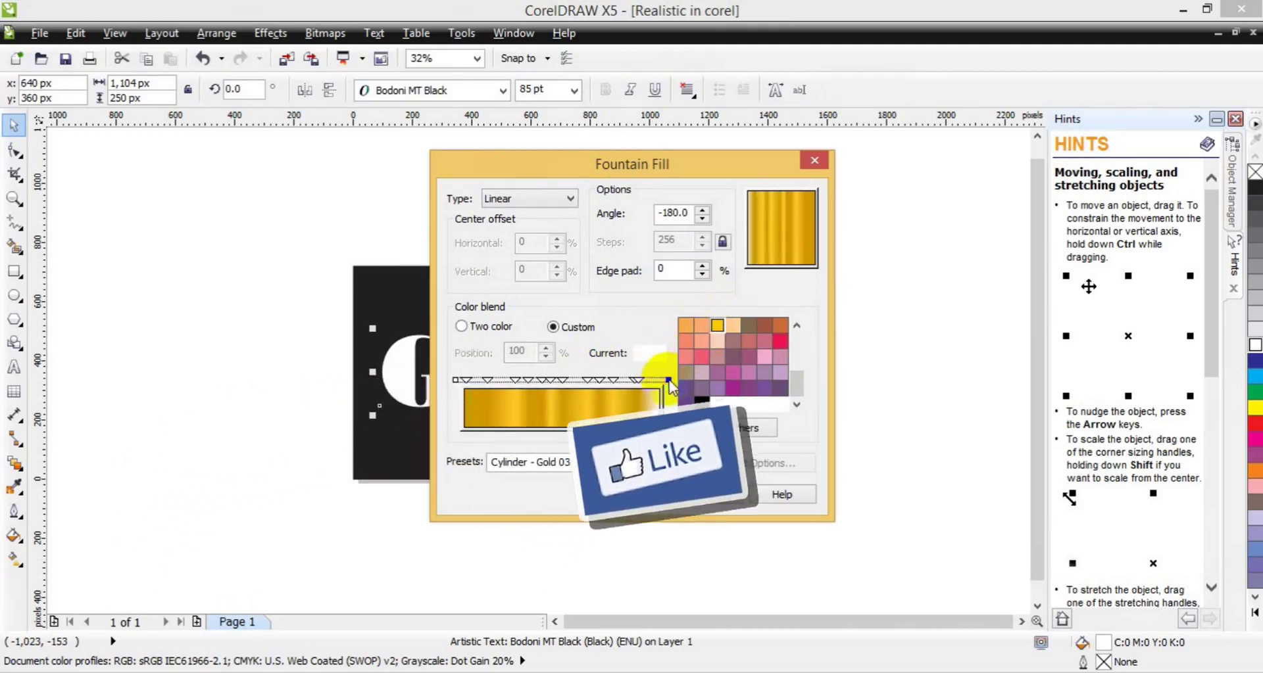
left_click(712, 329)
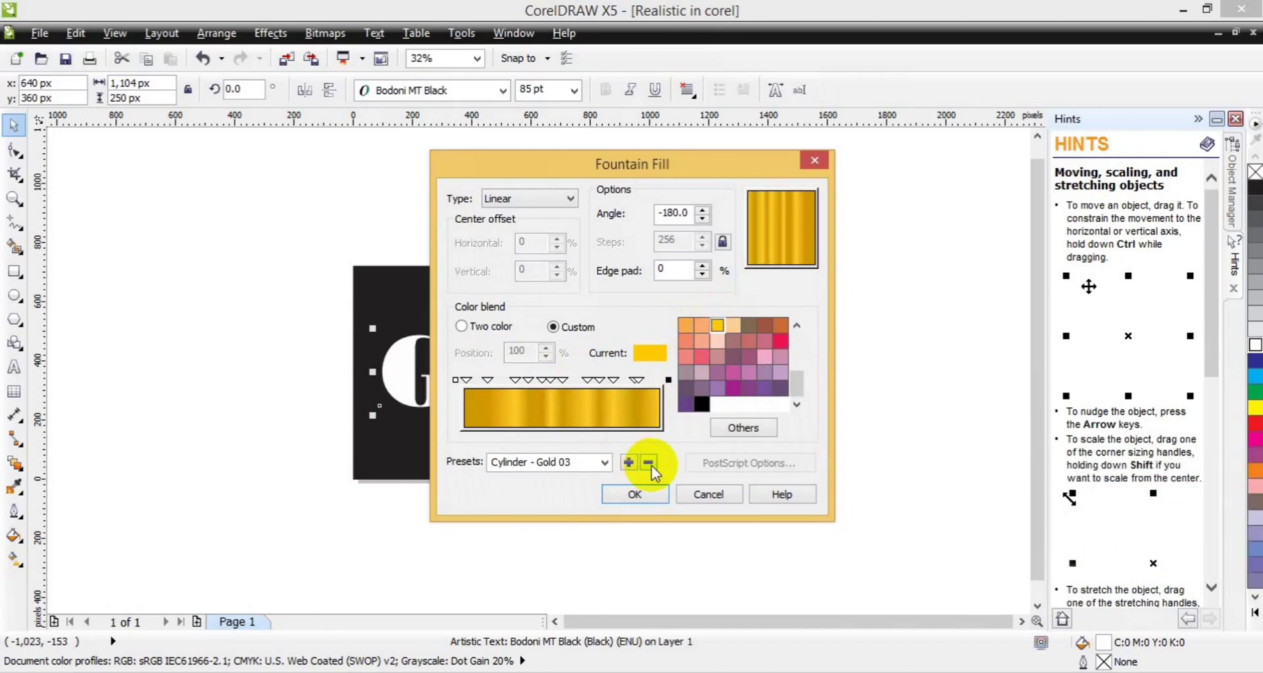
Step: Try Radial, switch back to Linear, and apply the gold fountain fill
left_click(569, 198)
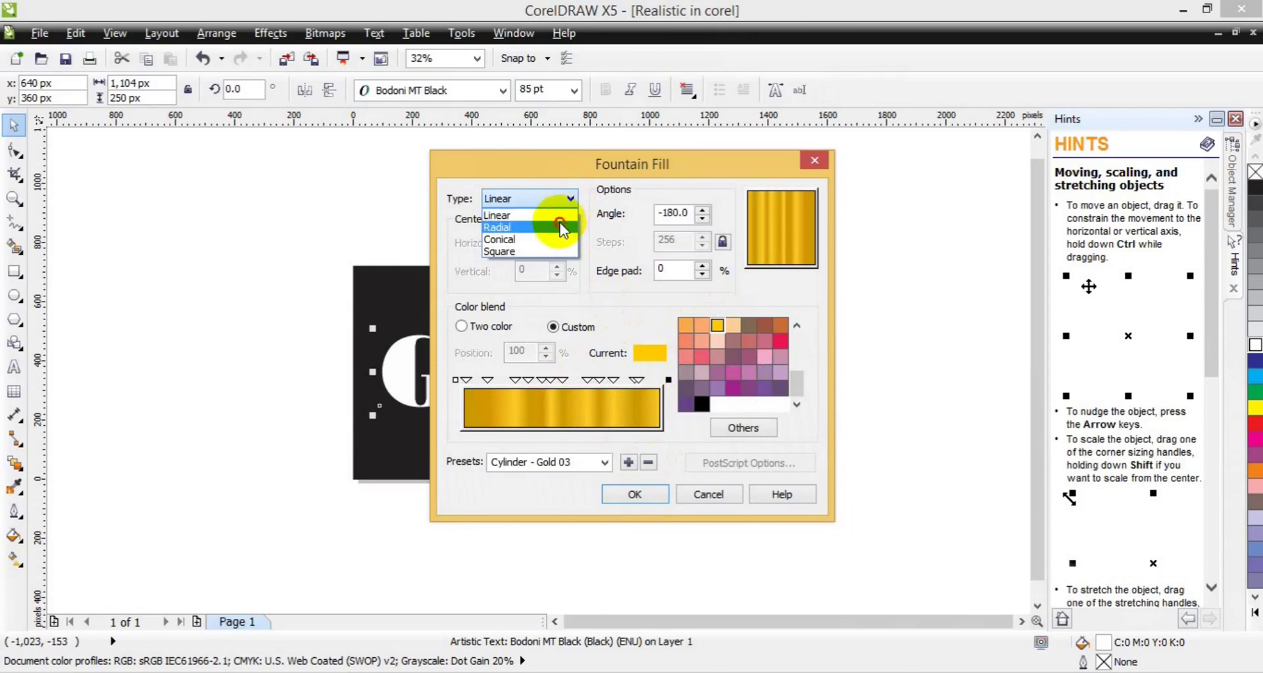
left_click(560, 227)
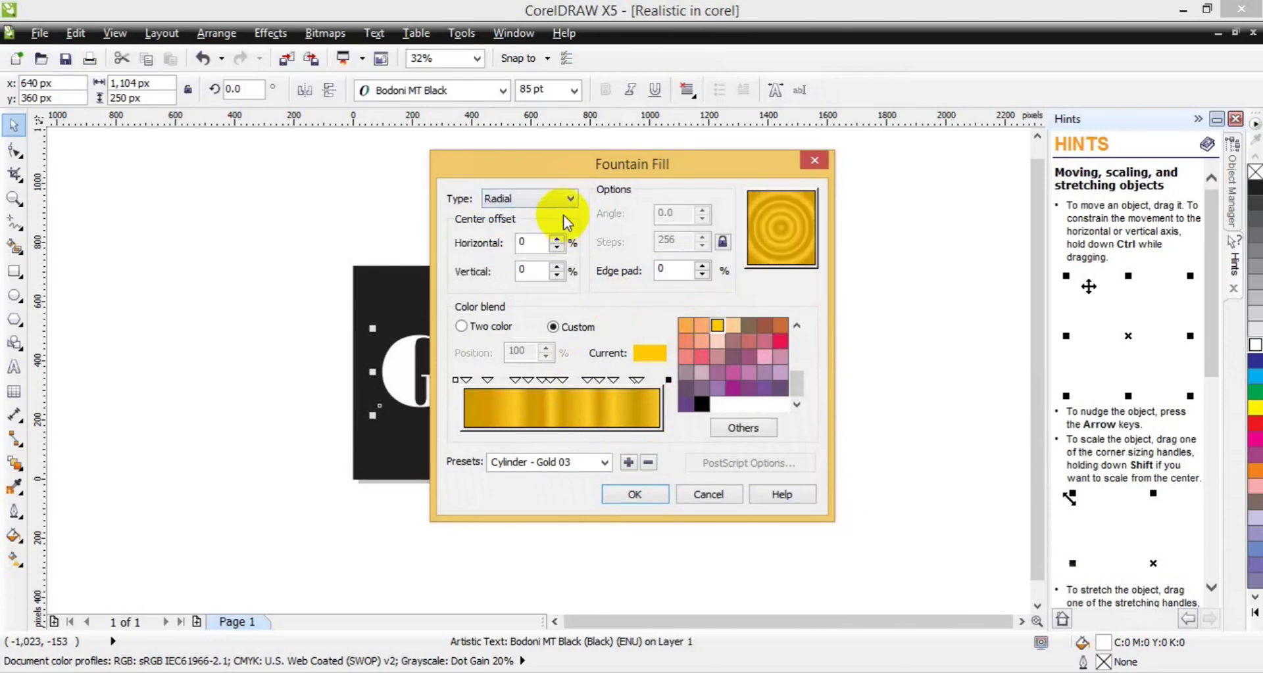
left_click(566, 200)
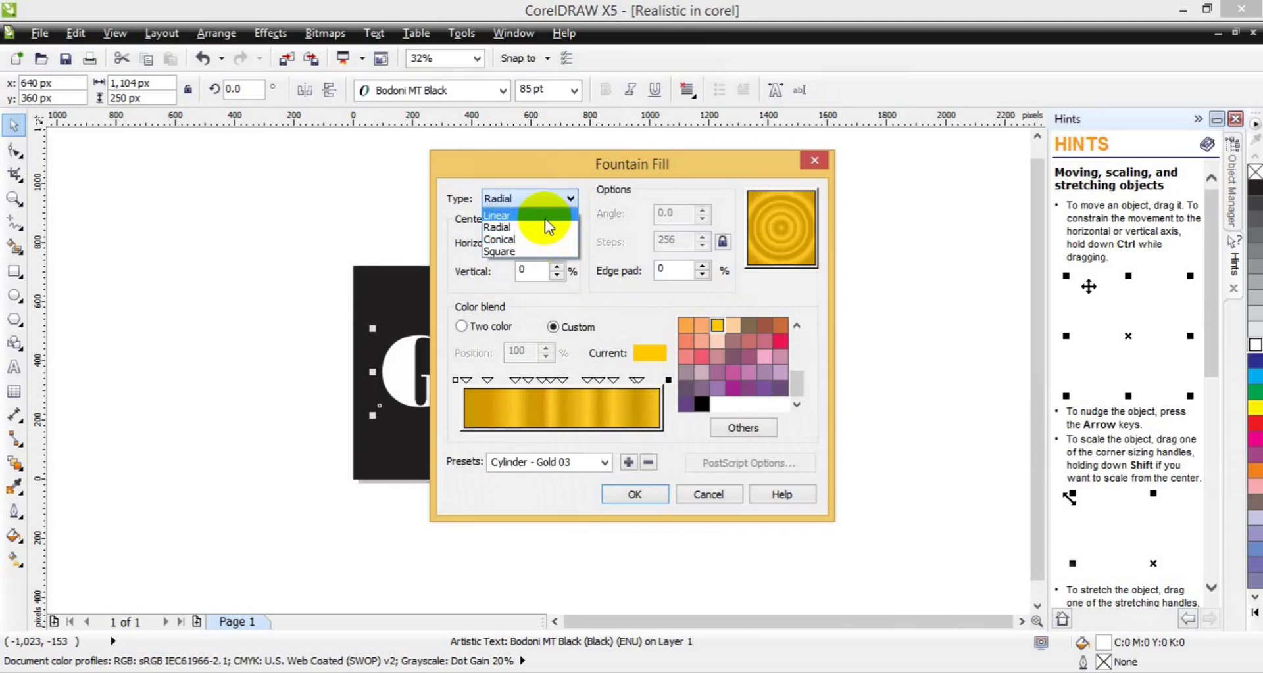
left_click(545, 218)
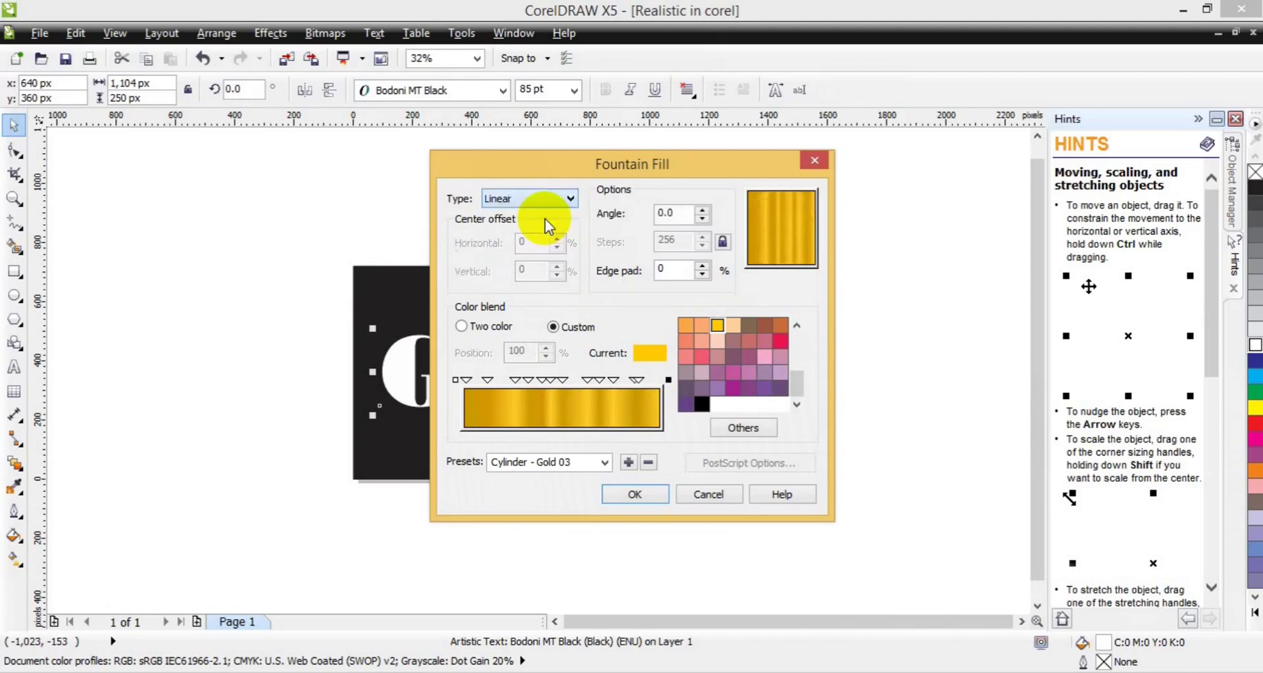
left_click(634, 493)
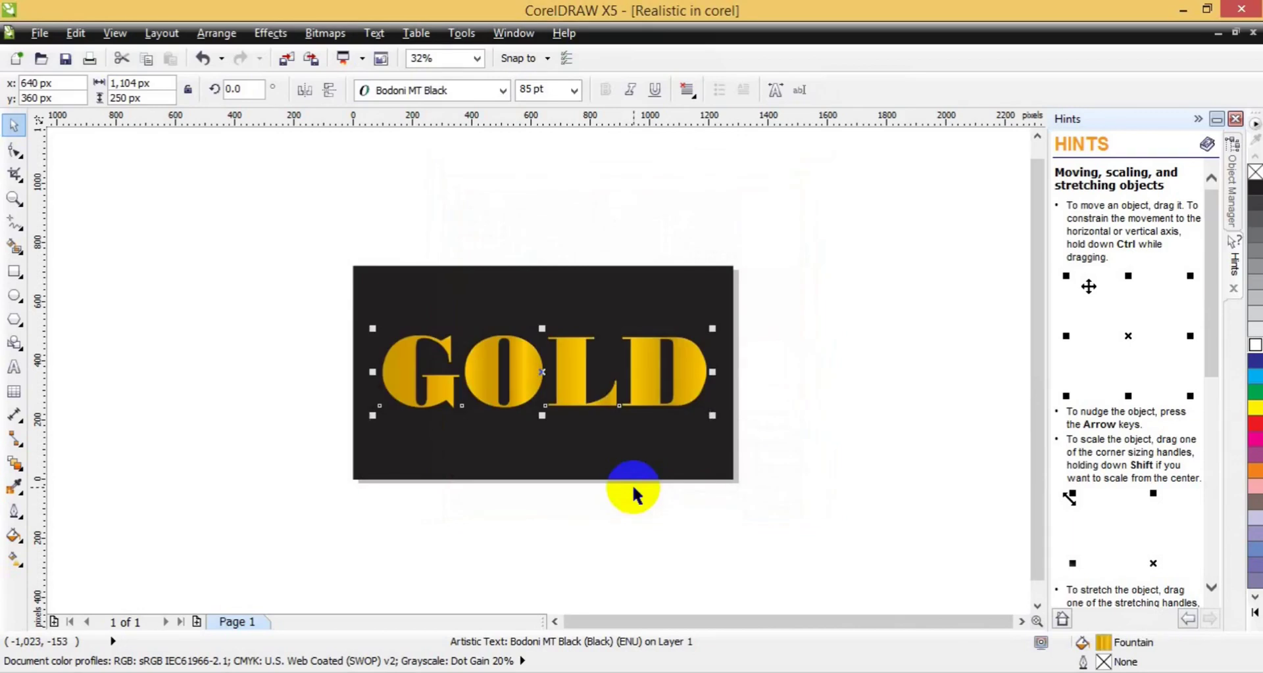